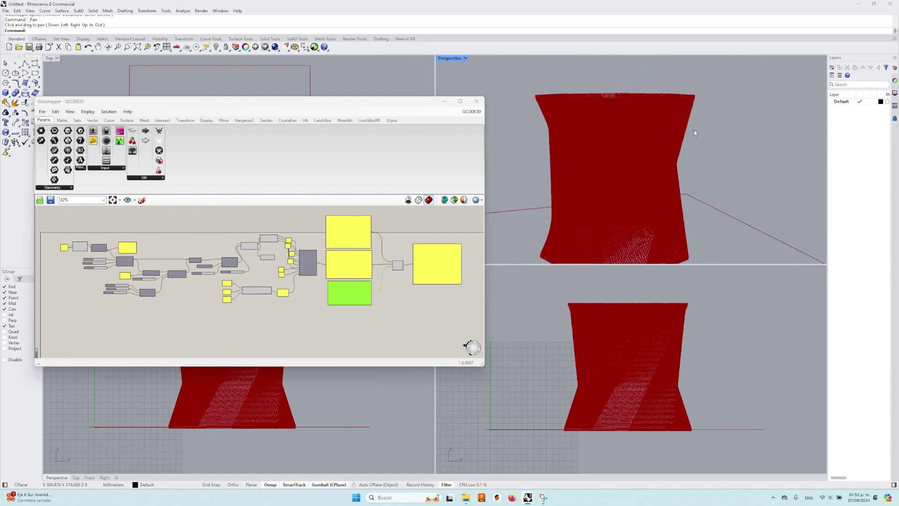
Step: Examine the finished GCODE3D definition, from the parameter components to the G-code text panels and the merged output
drag(377, 104, 594, 83)
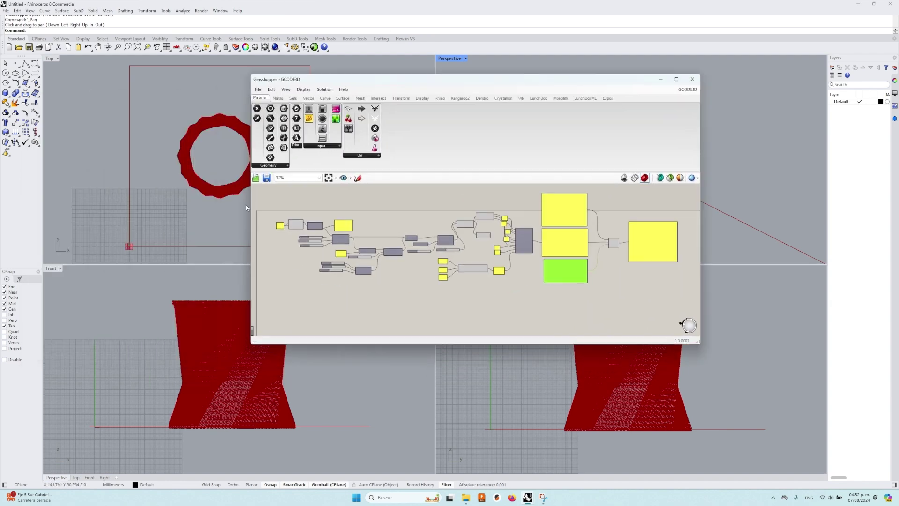
scroll(246, 204, up, 2)
scroll(293, 224, up, 5)
right_drag(616, 241, 447, 229)
right_drag(600, 224, 449, 229)
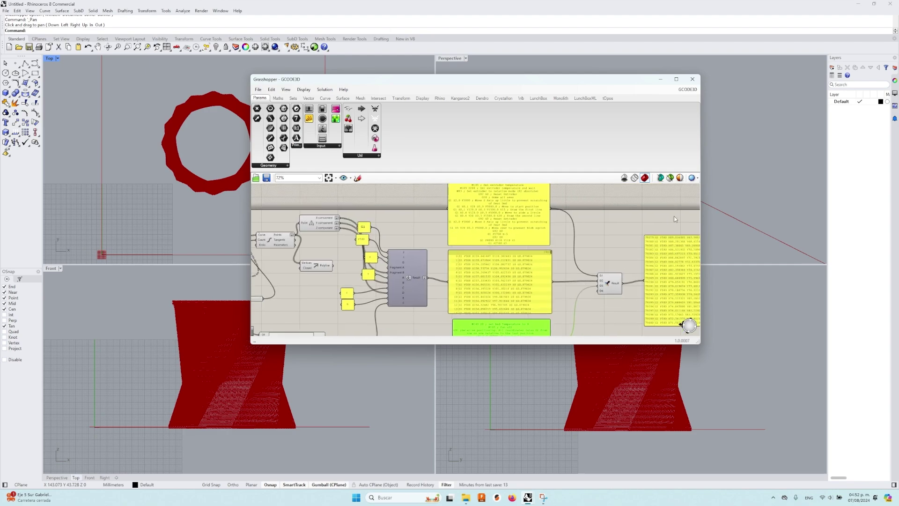
right_drag(673, 215, 632, 227)
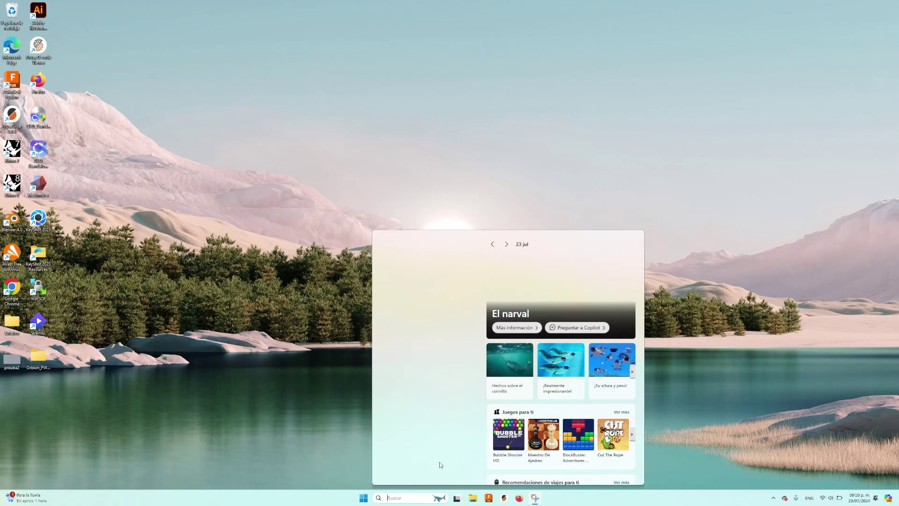
Step: Launch Rhinoceros 8 and open the Grasshopper editor
text(rhino)
click(511, 331)
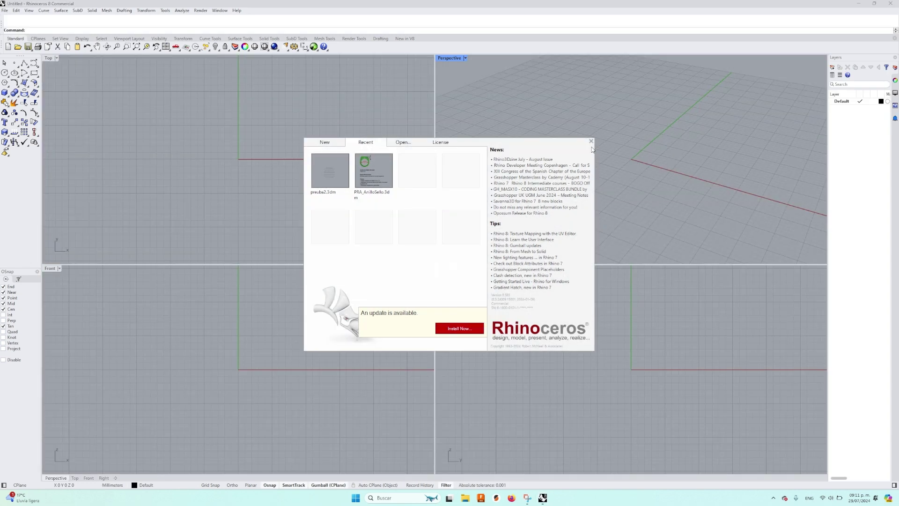
click(591, 141)
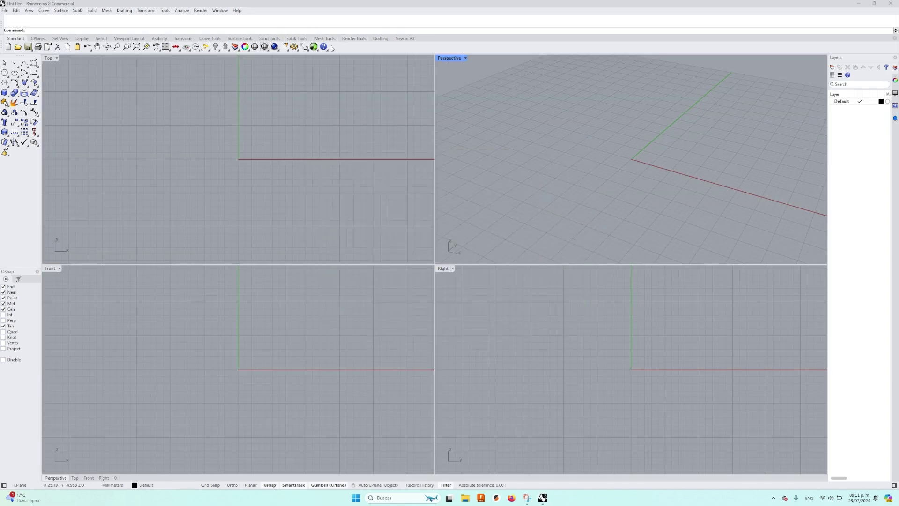
click(314, 47)
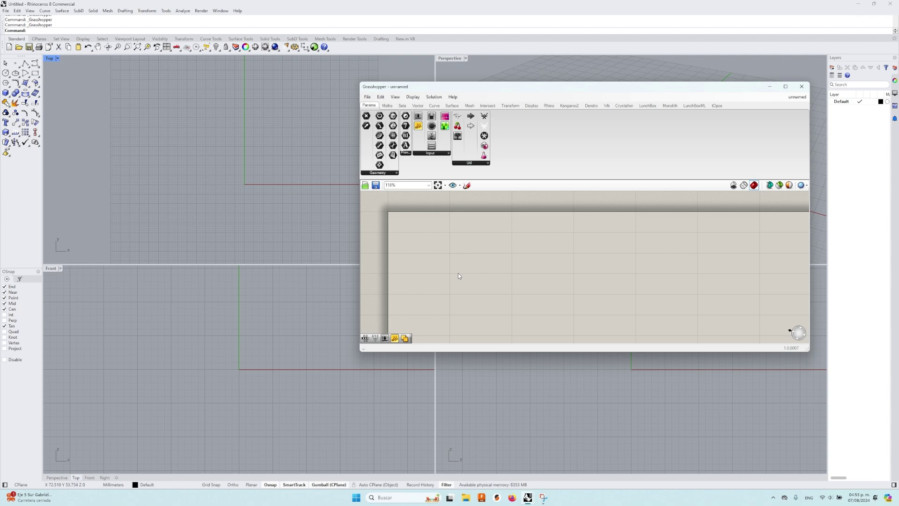
Step: Add a Rectangle component that creates a rectangle on a plane near the start of the empty Grasshopper canvas
double_click(440, 253)
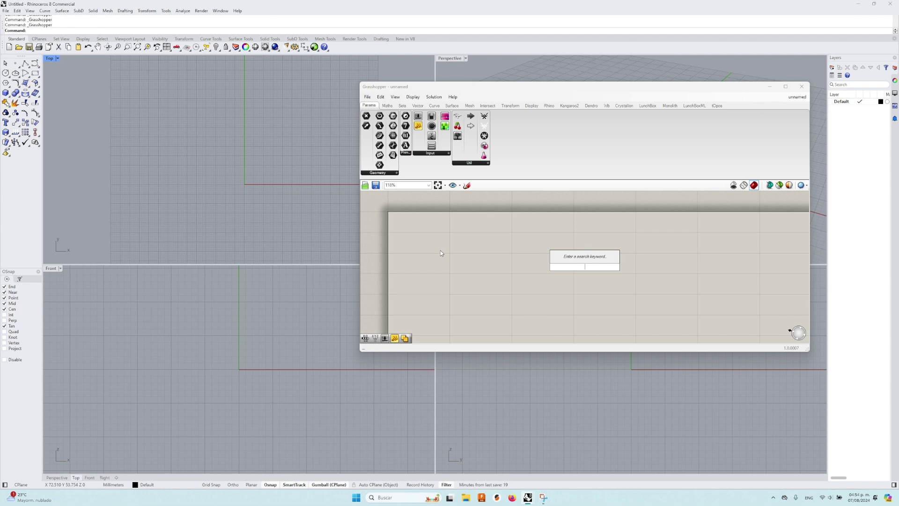
text(recta)
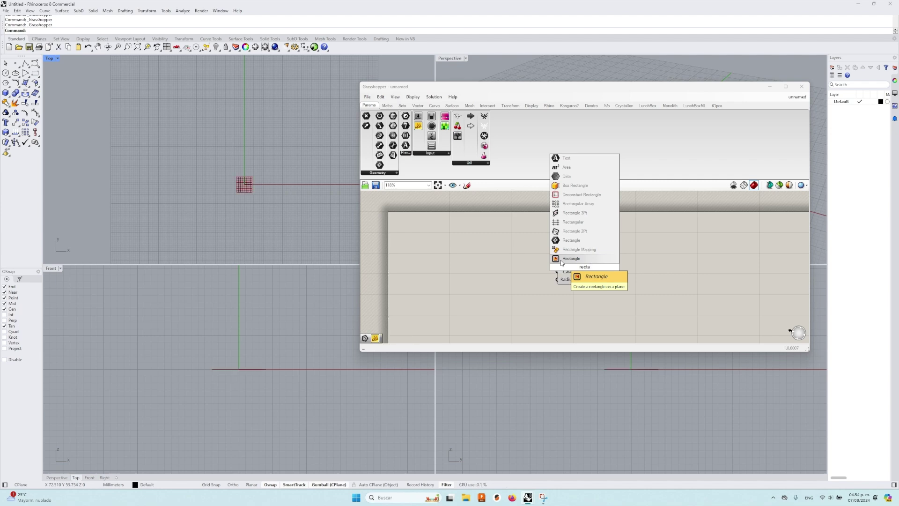
click(561, 260)
drag(594, 274, 507, 251)
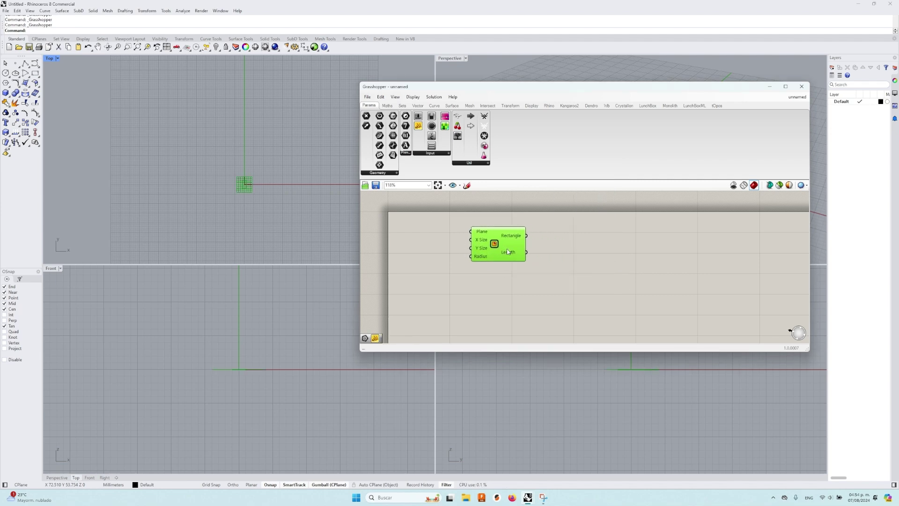
click(534, 277)
right_drag(534, 277, 521, 286)
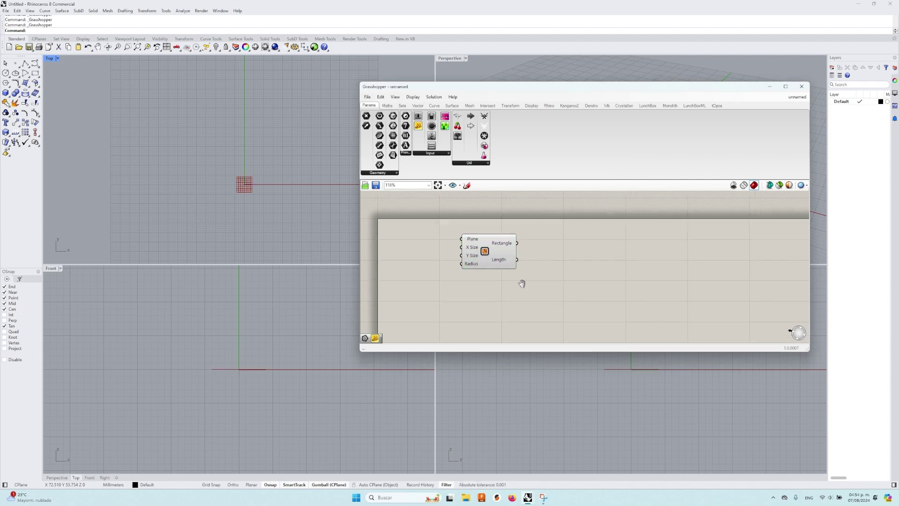
Step: Add a Panel containing 220 before the Rectangle component and connect it to both X Size and Y Size
double_click(431, 260)
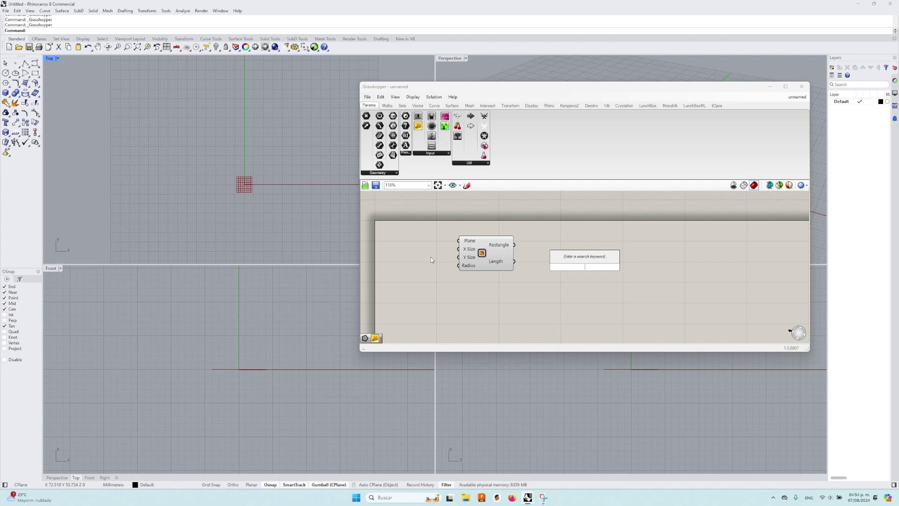
text(panel)
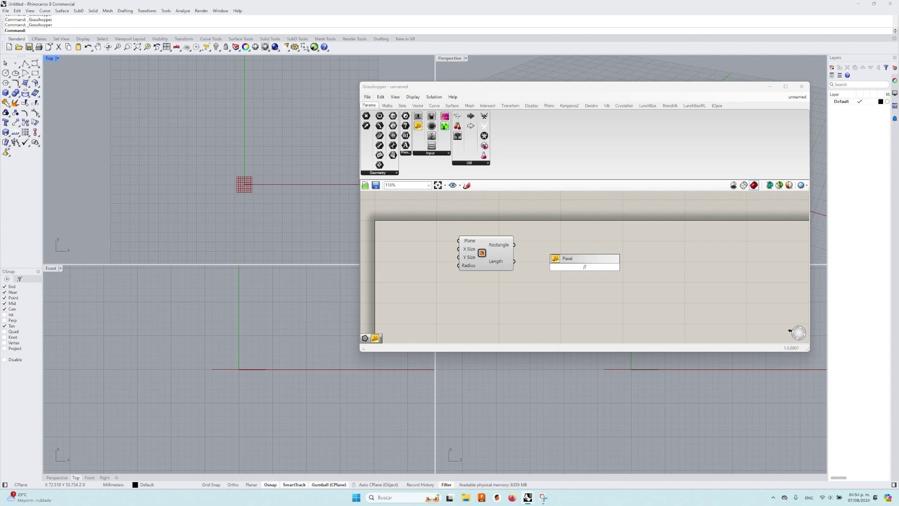
key(Return)
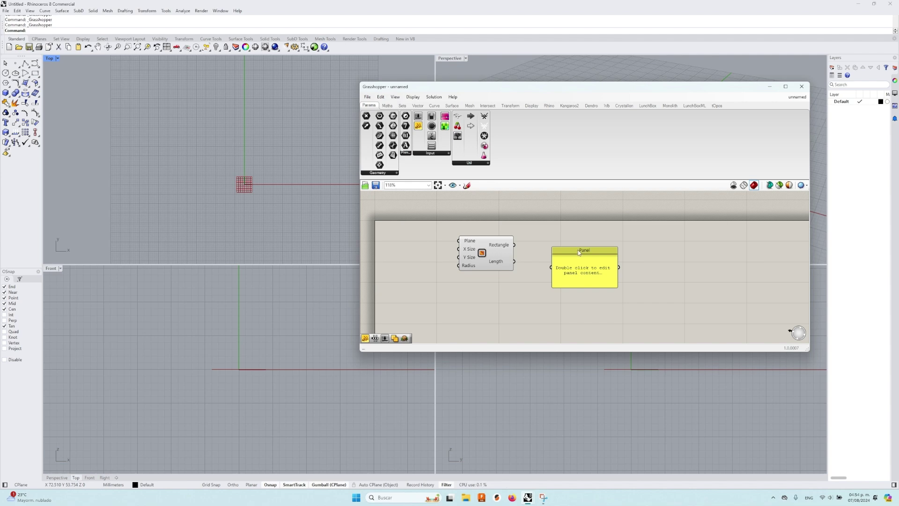
drag(579, 253, 400, 240)
double_click(400, 240)
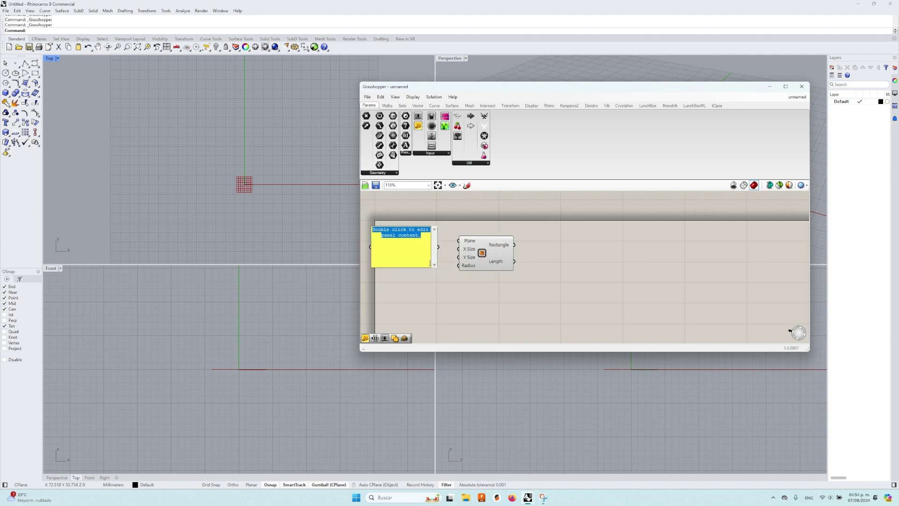
text(220)
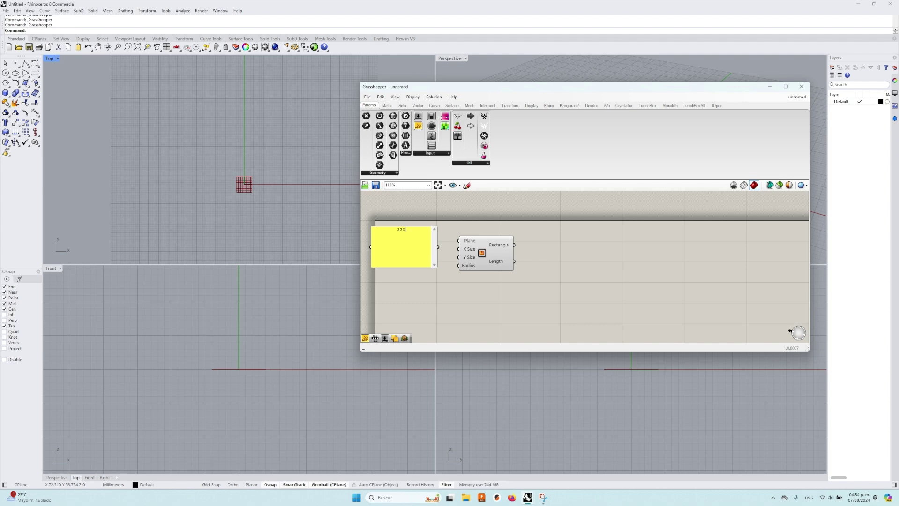
key(Escape)
drag(435, 265, 458, 249)
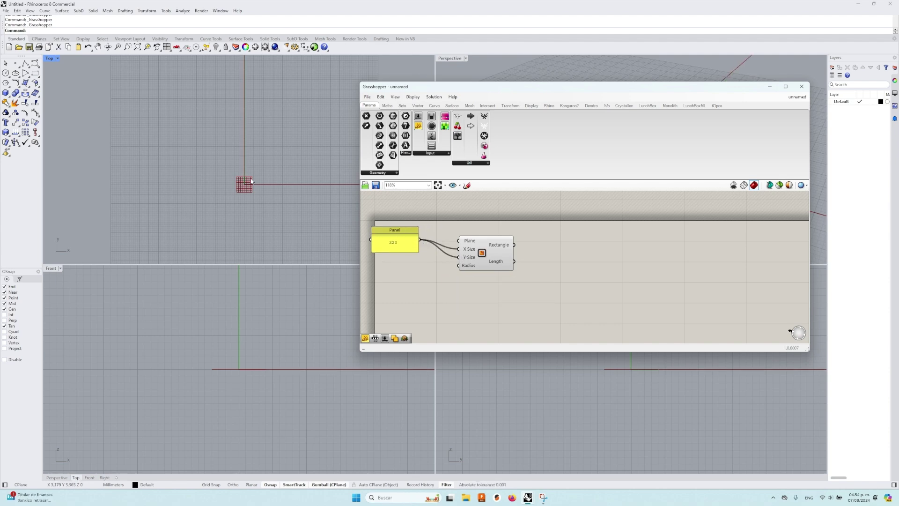
Step: Maximize the Top viewport and move the Grasshopper window clear of the rectangle preview
double_click(47, 60)
scroll(250, 194, down, 4)
right_drag(253, 184, 159, 191)
right_drag(280, 183, 180, 216)
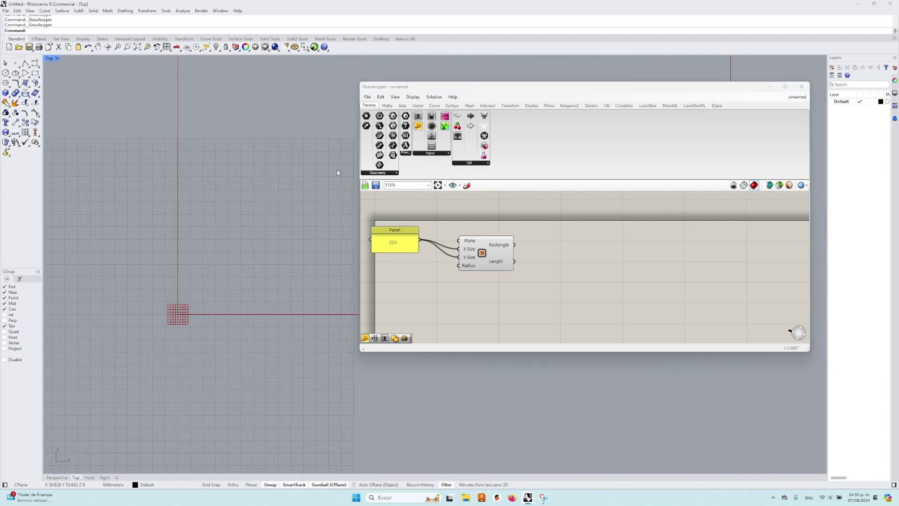
drag(518, 88, 608, 110)
scroll(213, 226, down, 4)
right_drag(213, 225, 273, 227)
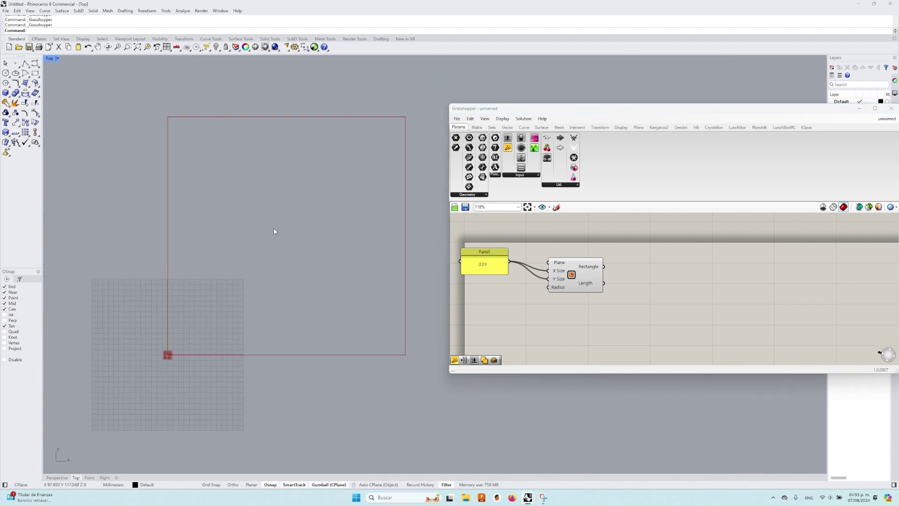
Step: Add a Polygon Center component and connect the Rectangle output to its Polyline input
double_click(627, 292)
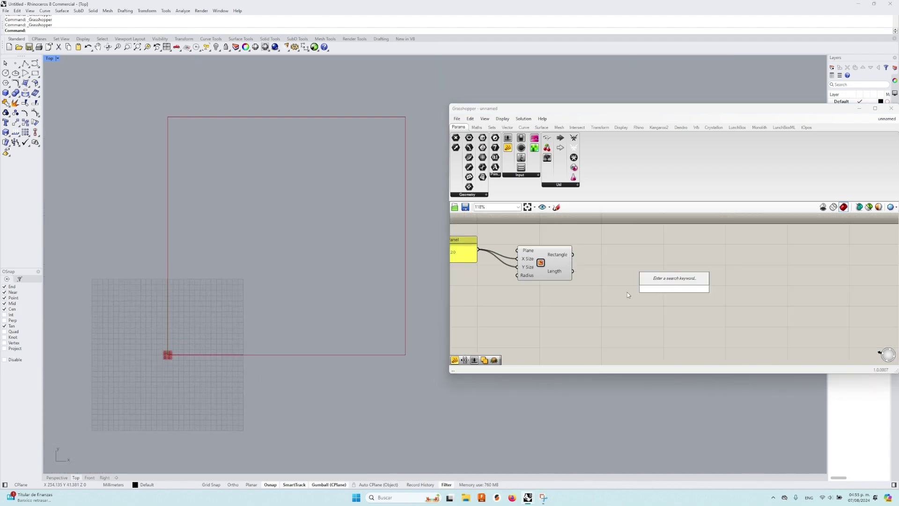
text(polygon ce)
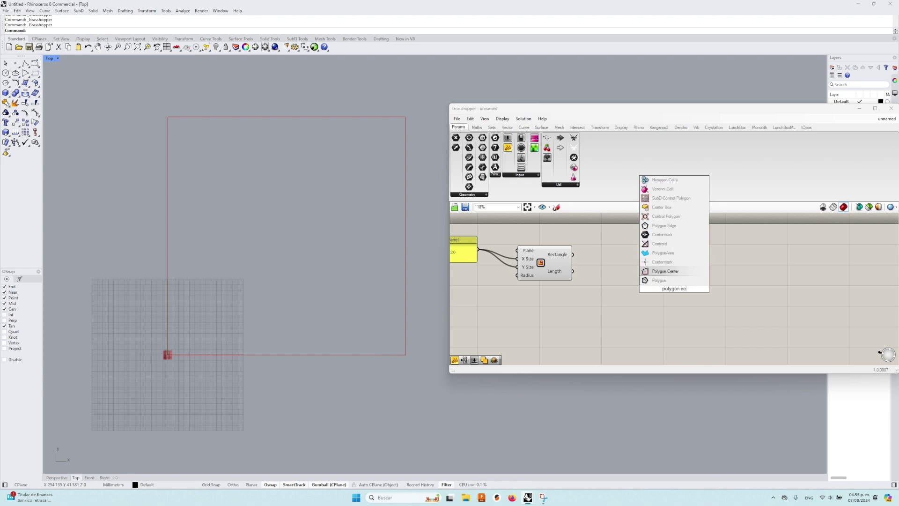
key(Return)
drag(657, 289, 572, 254)
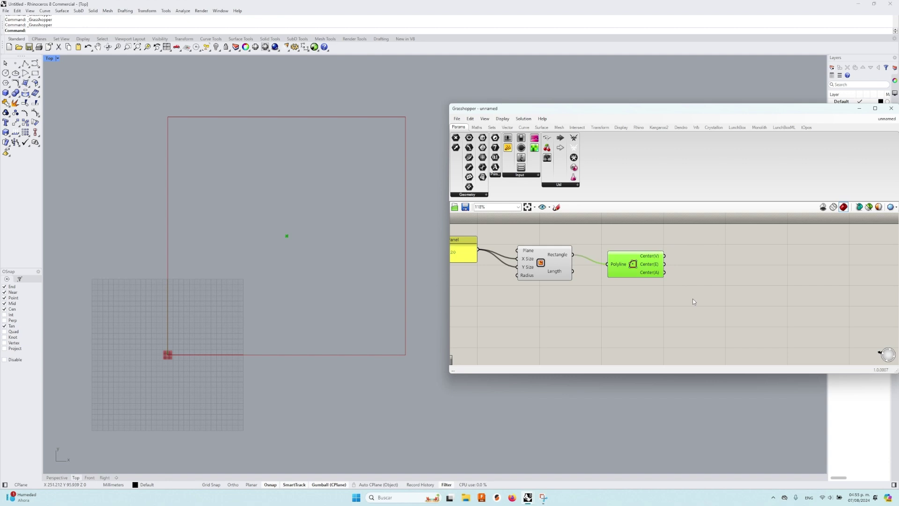
right_drag(688, 309, 594, 295)
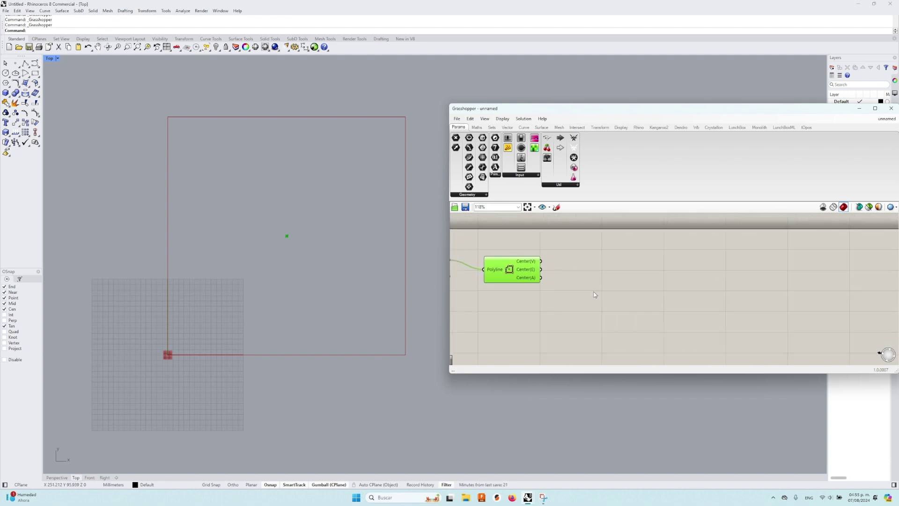
Step: Add a Panel beside the Polygon Center component, feed it from Center(A), and shrink it to a compact size
double_click(619, 291)
text(panel)
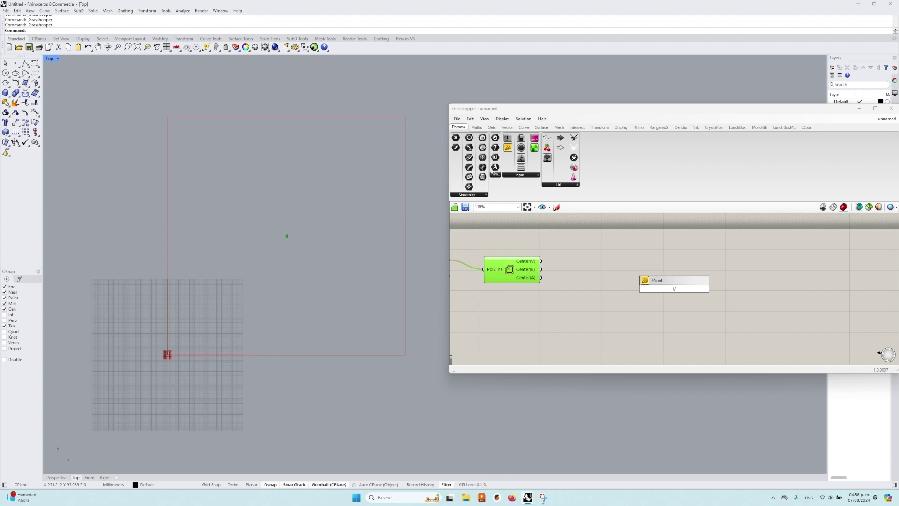
key(Return)
drag(640, 289, 540, 278)
drag(676, 279, 606, 259)
click(641, 289)
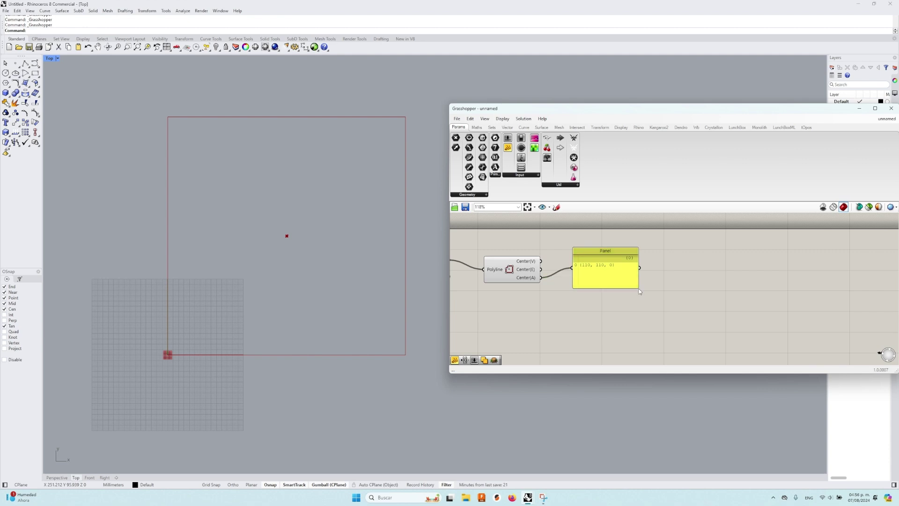
drag(639, 288, 627, 276)
scroll(617, 292, down, 1)
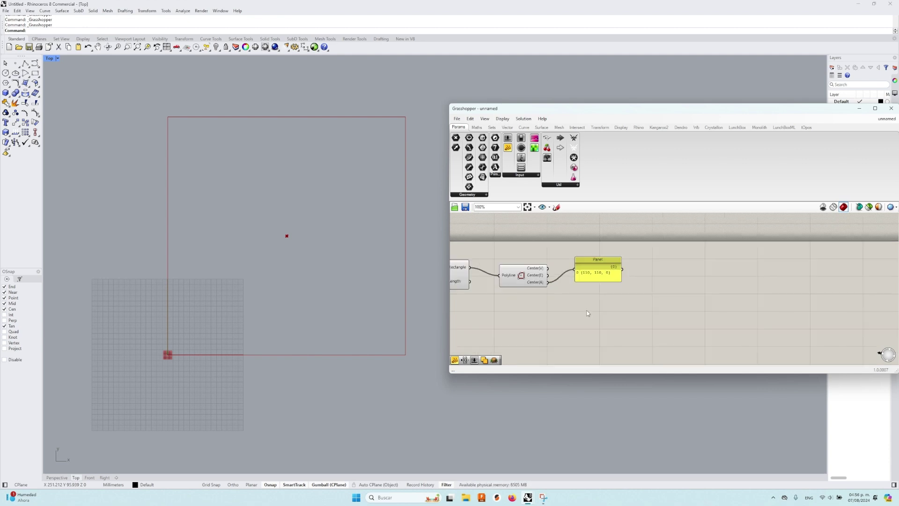
Step: Add a Polygon component and place it below the center-point panel
right_drag(559, 284, 558, 290)
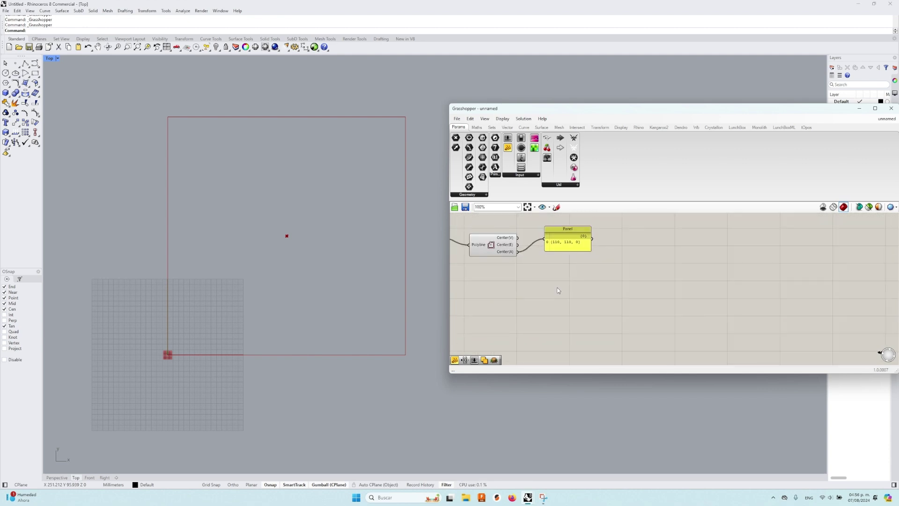
double_click(558, 290)
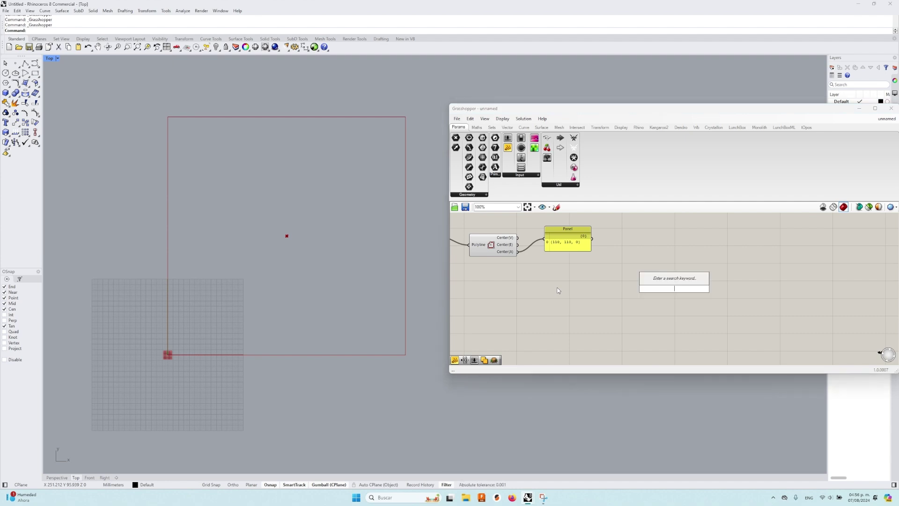
text(pol)
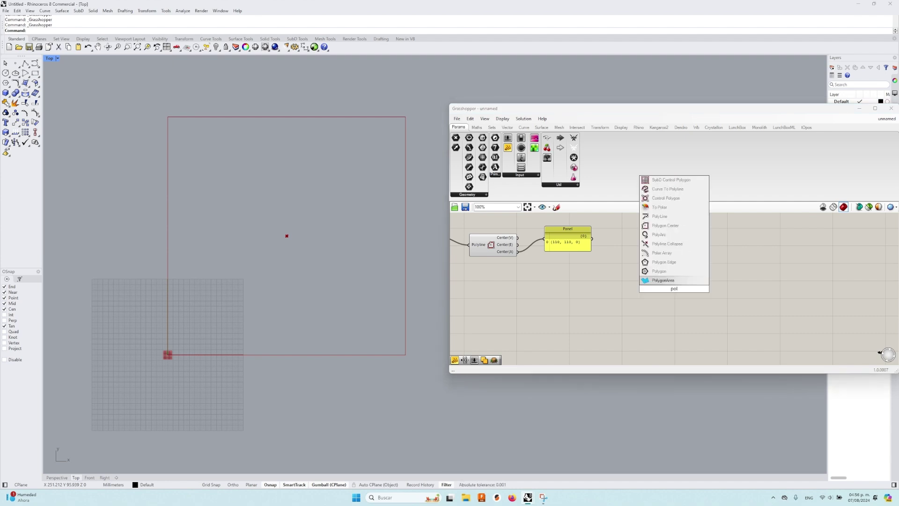
click(658, 271)
drag(669, 280, 577, 288)
right_drag(625, 267, 647, 262)
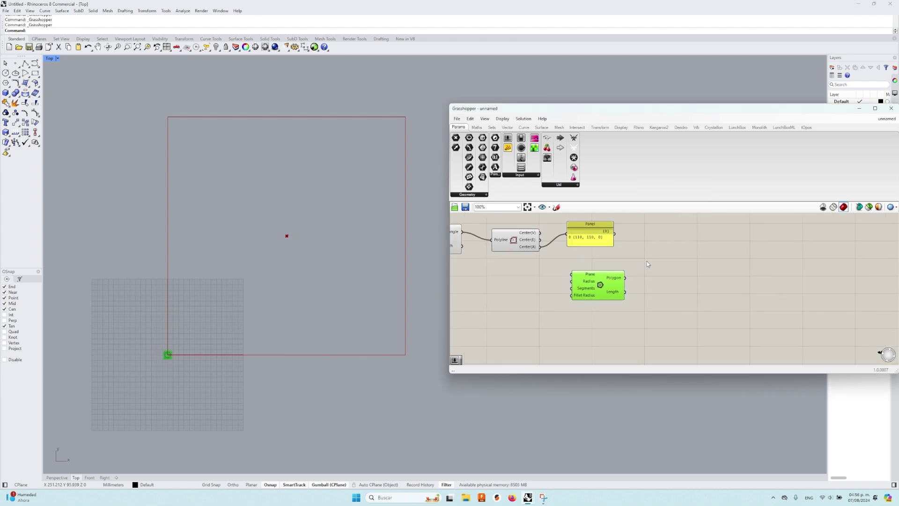
Step: Add a number slider with value 50 and connect it to the Polygon component's Radius input
double_click(647, 262)
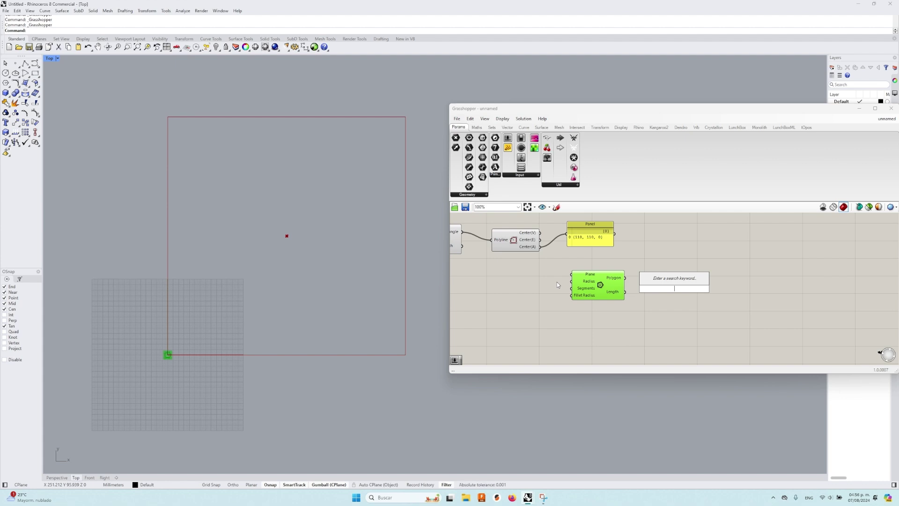
text(5)
key(Return)
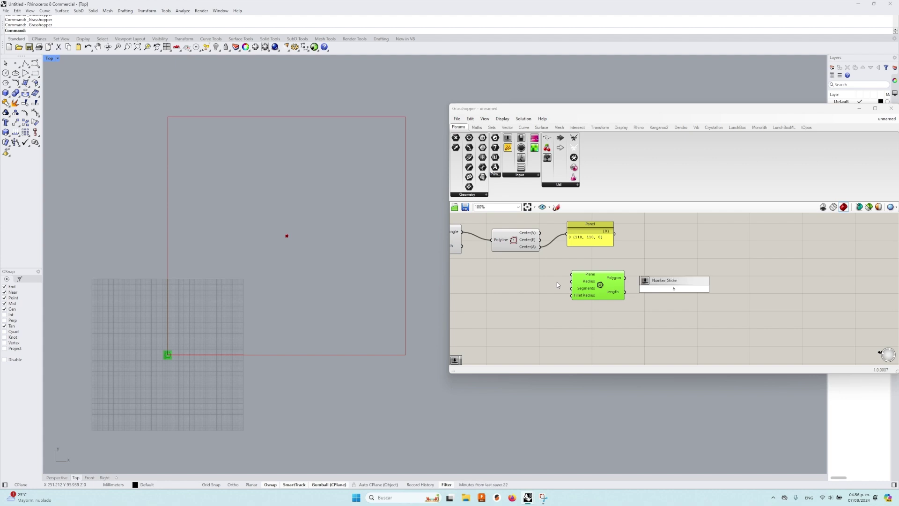
text(0)
key(Return)
drag(670, 286, 571, 281)
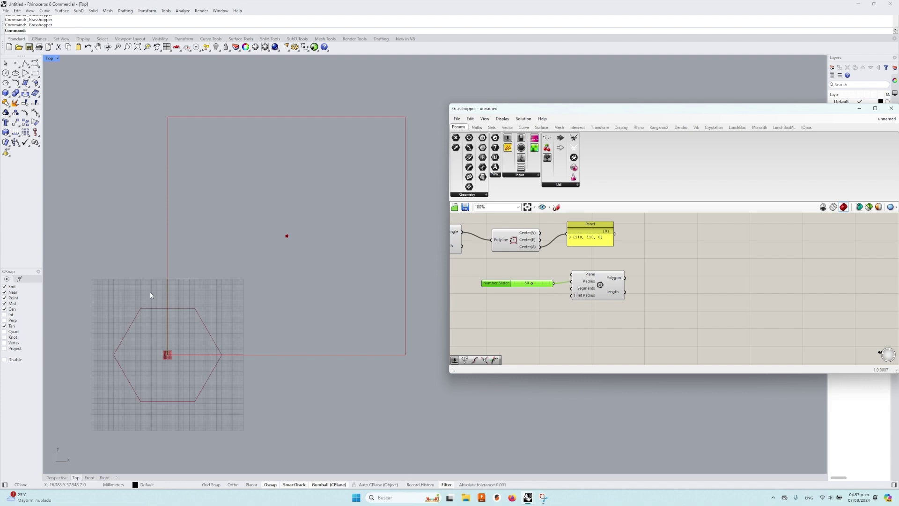
Step: Add a number slider with value 8 and connect it to the Polygon component's Segments input
double_click(571, 313)
text(8)
key(Return)
mouse_move(570, 316)
mouse_down()
mouse_move(493, 299)
mouse_move(571, 289)
mouse_move(522, 277)
mouse_move(530, 288)
mouse_up()
click(538, 317)
right_drag(593, 316, 572, 314)
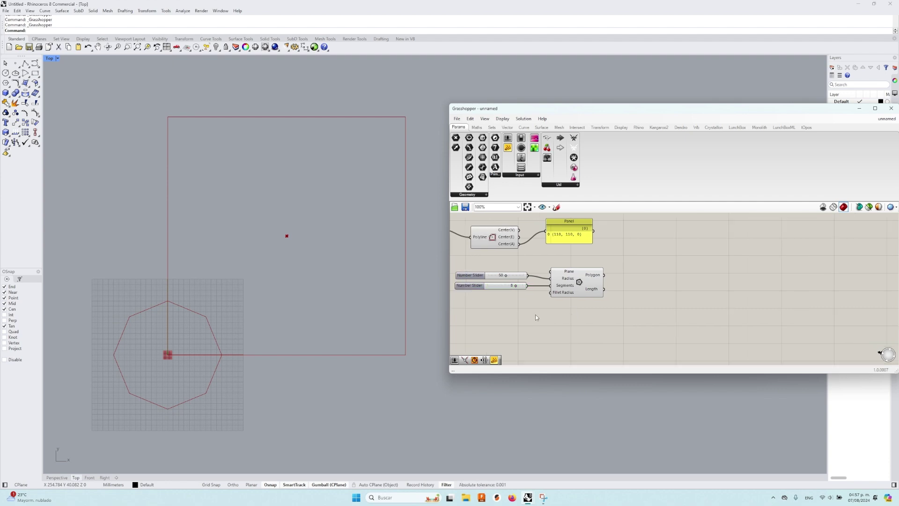
Step: Add a number slider with value 1, connect it to the Polygon's Fillet Radius, and inspect the octagon's corners
double_click(608, 344)
text(10)
key(Return)
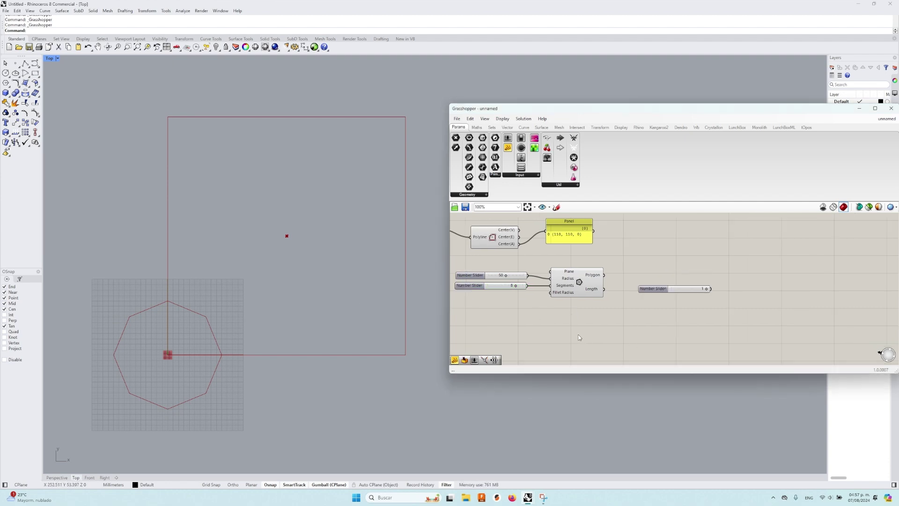
drag(699, 289, 550, 292)
scroll(220, 360, up, 5)
scroll(223, 297, down, 8)
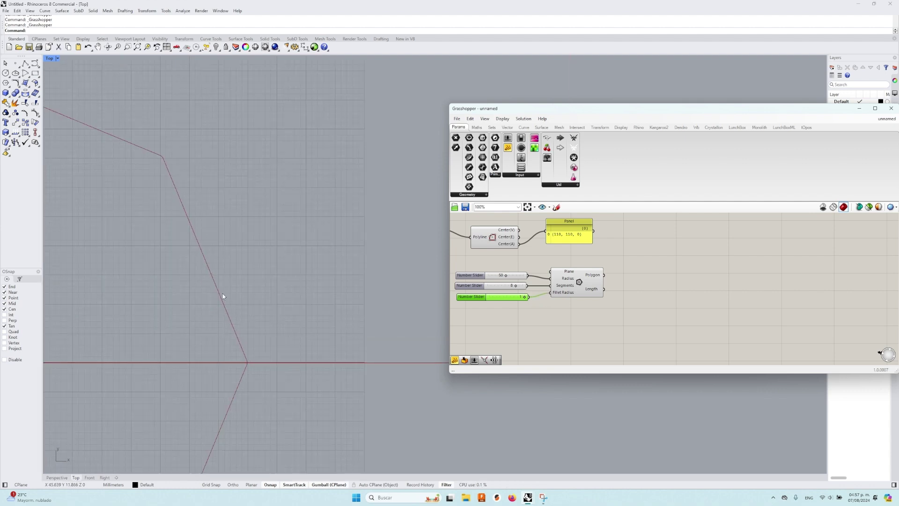
Step: Set the Fillet Radius slider's maximum to 5
scroll(211, 267, up, 2)
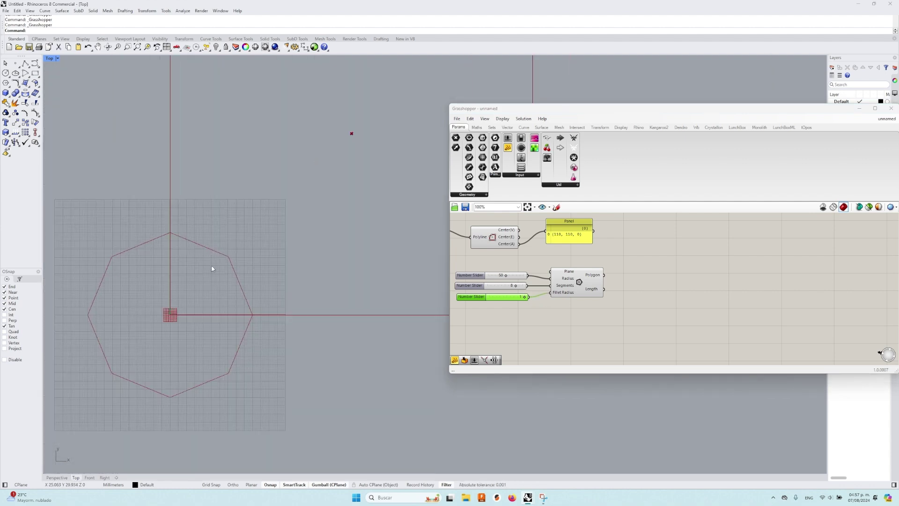
double_click(472, 299)
double_click(509, 316)
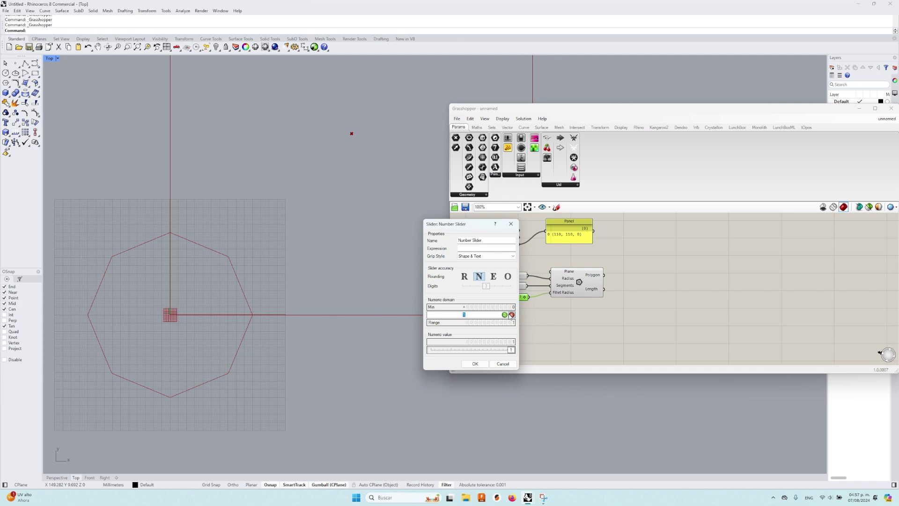
text(5)
key(Return)
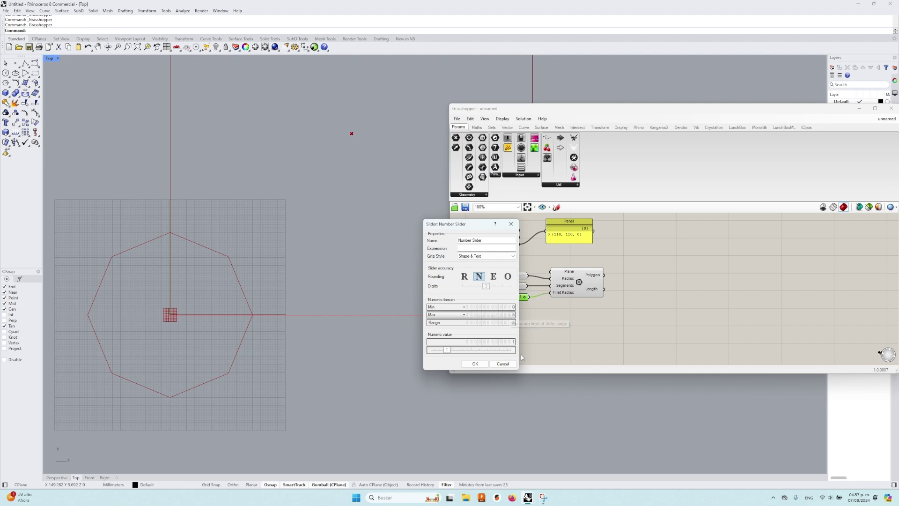
click(475, 363)
Step: Connect the Center(A) output to the Polygon's Plane input and check the octagon's position on the print bed
click(589, 288)
drag(589, 289, 625, 283)
drag(560, 274, 524, 254)
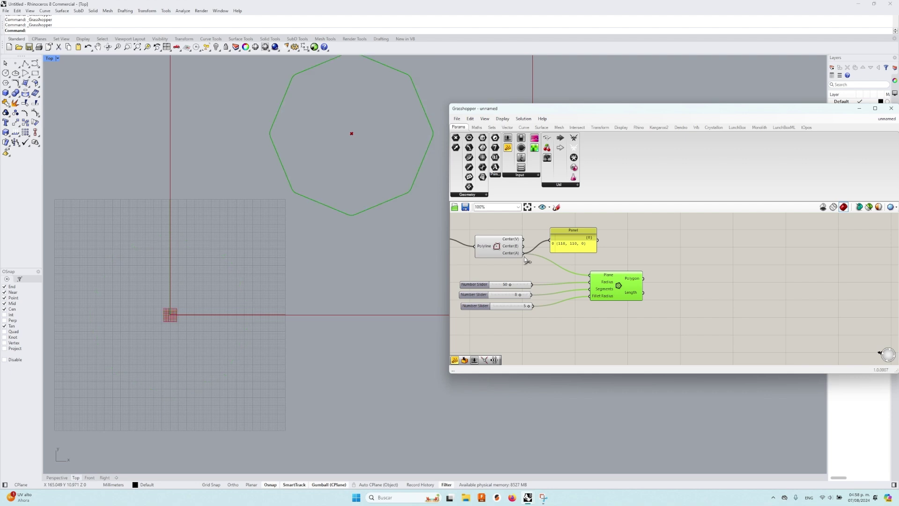
scroll(248, 258, down, 5)
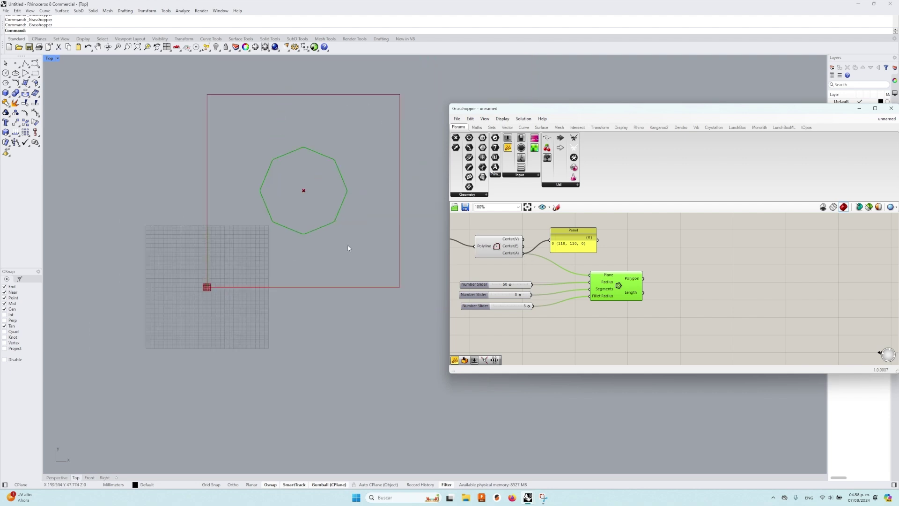
right_drag(348, 248, 346, 261)
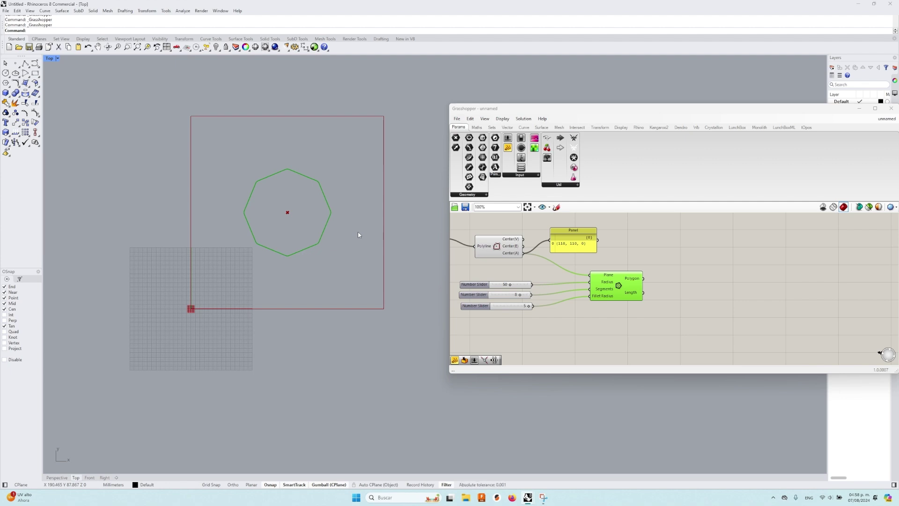
scroll(675, 327, down, 2)
Step: Add a Move component beside the Polygon and connect the Polygon output to its Geometry input
right_drag(645, 309, 584, 296)
scroll(619, 291, up, 1)
double_click(675, 286)
text(move)
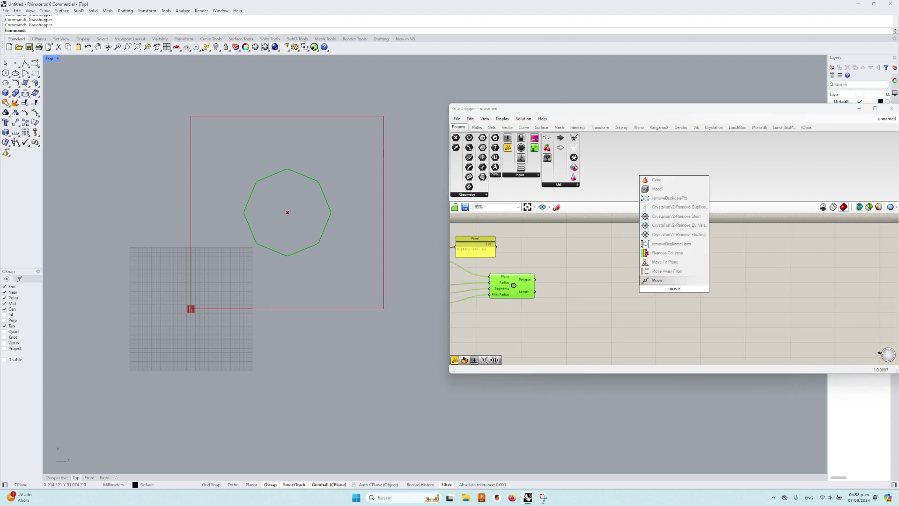
key(Return)
drag(663, 287, 535, 279)
drag(588, 286, 588, 293)
Step: Switch to the Perspective view, add a Unit Z component and connect it to the Move's Motion input
click(57, 478)
scroll(133, 157, down, 1)
scroll(136, 158, up, 3)
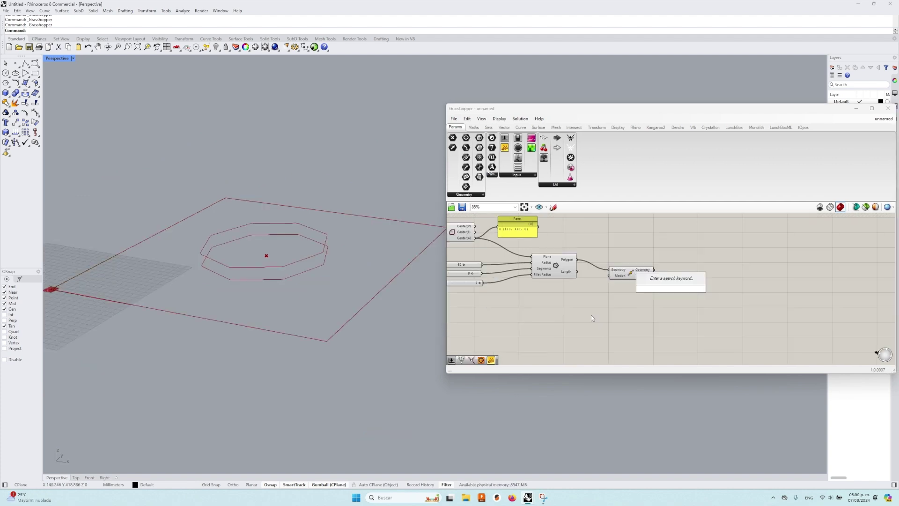
text(unit)
key(Return)
drag(671, 290, 608, 275)
Step: Add a number slider with value 100 and connect it to the Unit Z component's Factor input
double_click(549, 305)
text(100)
key(Return)
drag(650, 290, 556, 293)
Step: Add a Loft component and connect both the Polygon and the moved geometry to its Curves input
text(loft)
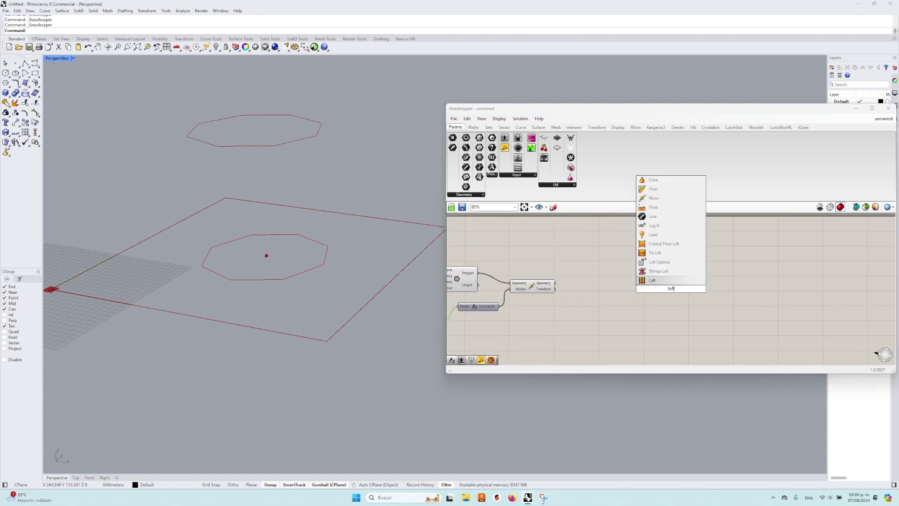
key(Return)
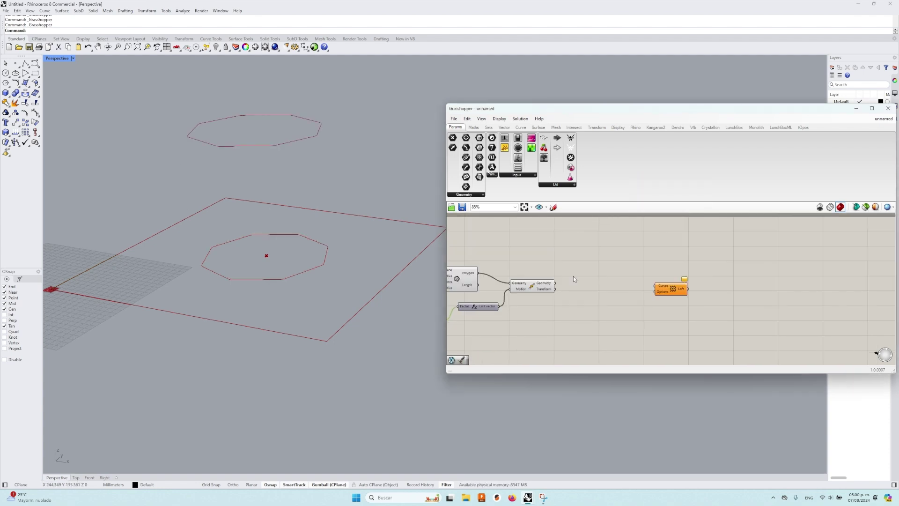
drag(661, 293, 623, 272)
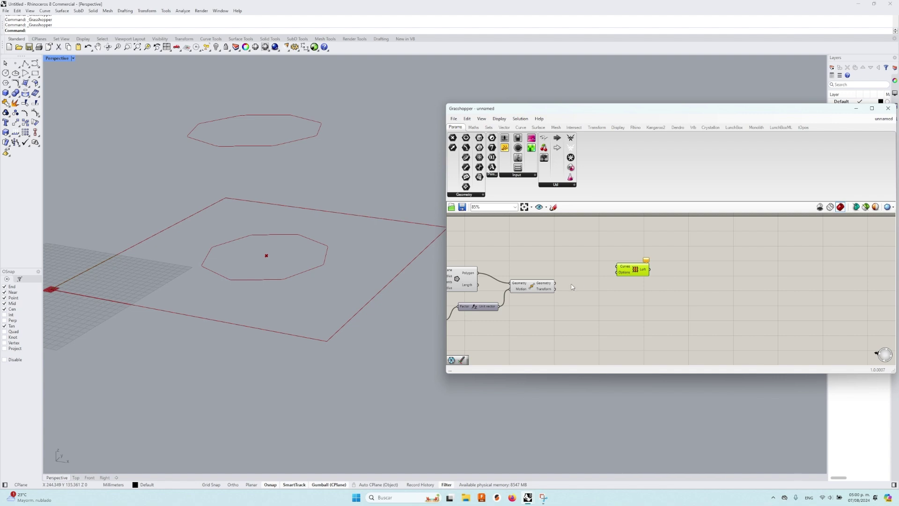
right_drag(564, 294, 592, 298)
drag(583, 287, 645, 271)
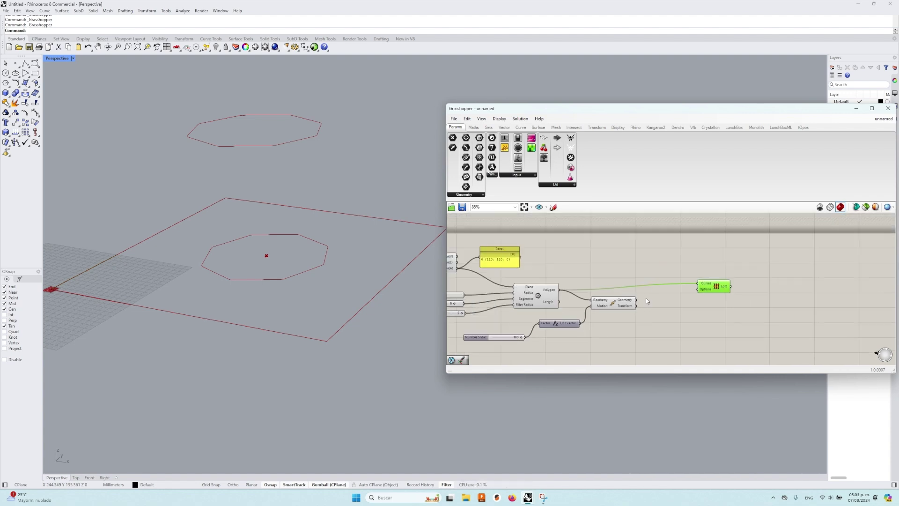
shift+drag(635, 300, 698, 283)
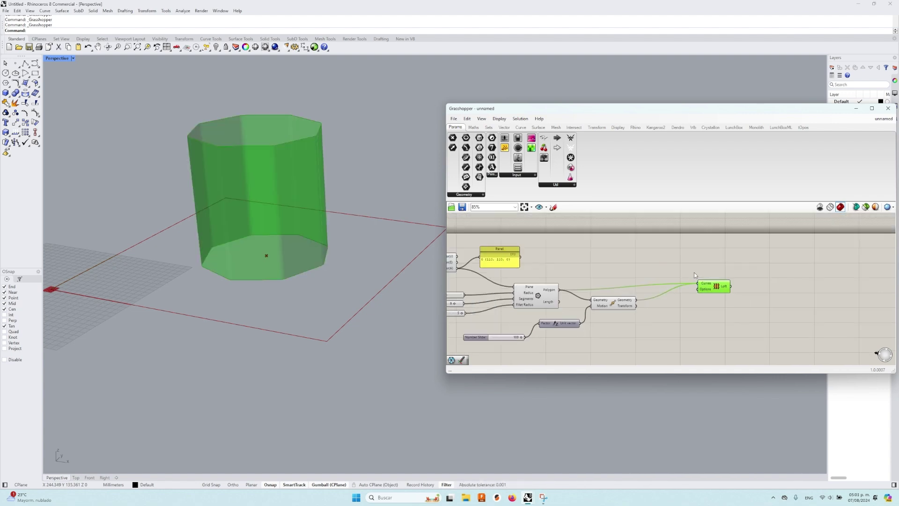
Step: Inspect the straight lofted surface from another angle and delete the Loft component
right_drag(345, 144, 387, 154)
right_drag(762, 318, 687, 303)
click(669, 292)
click(636, 272)
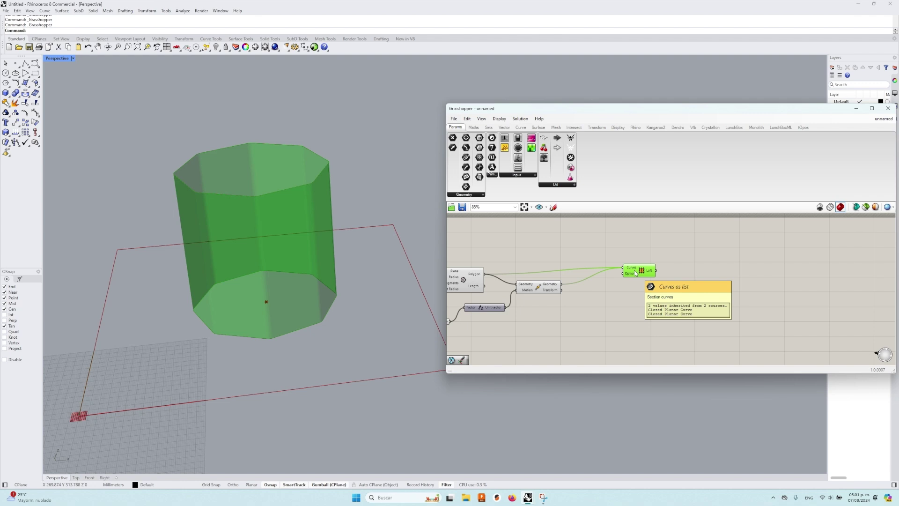
key(Delete)
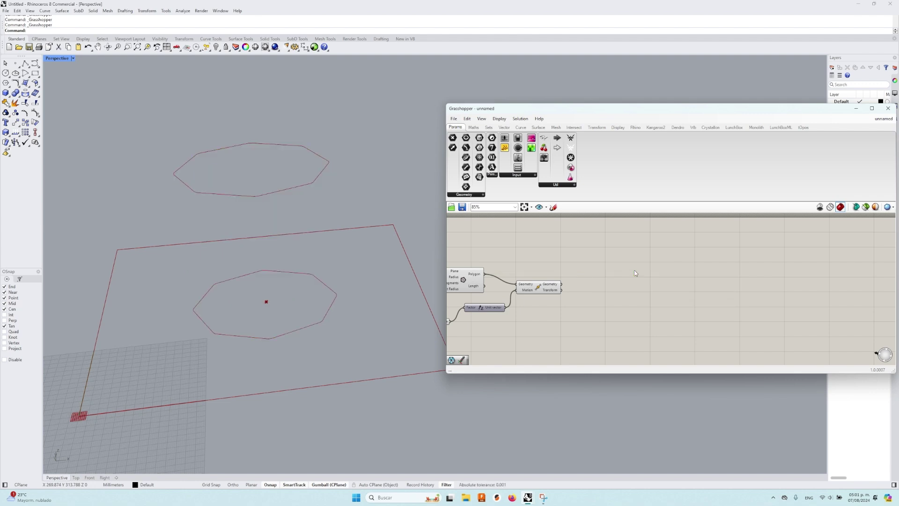
Step: Add a Rotate component after the Move and connect the Move's Geometry output to its Geometry input
double_click(625, 302)
text(ro)
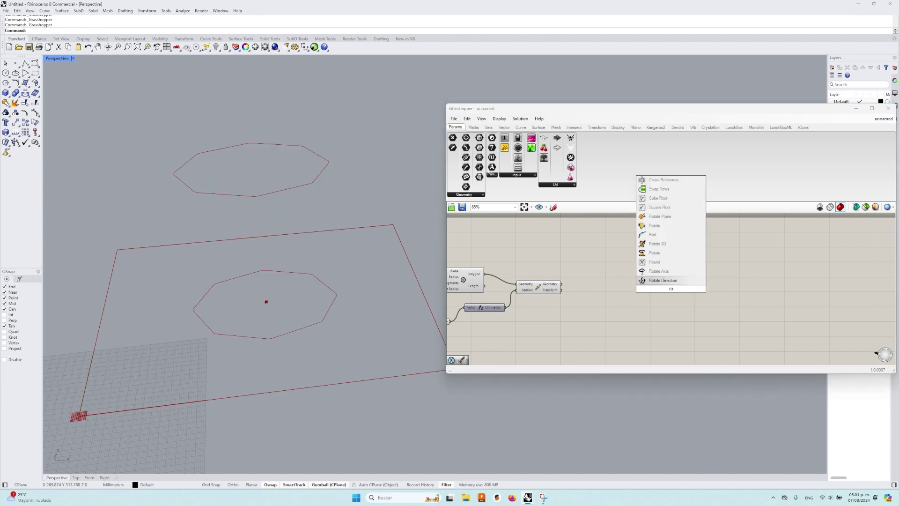
key(Up)
key(Up)
key(Up)
key(Return)
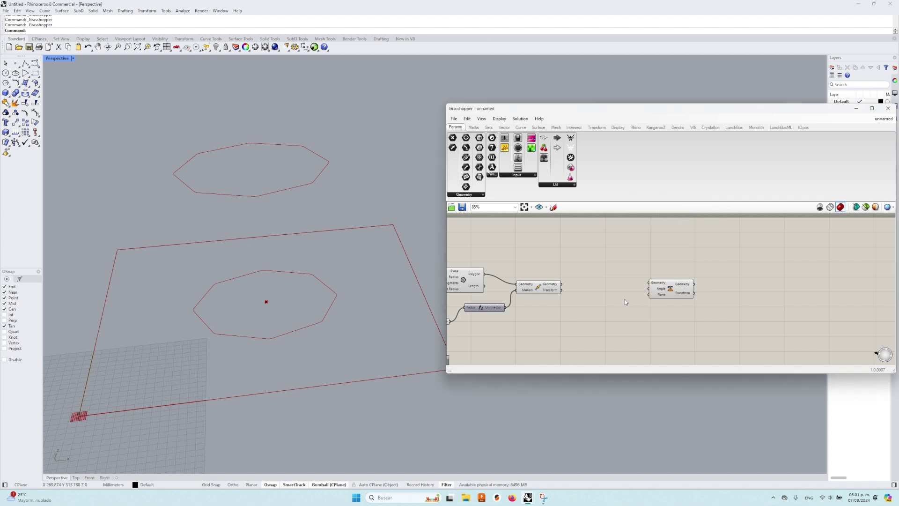
drag(670, 291, 609, 293)
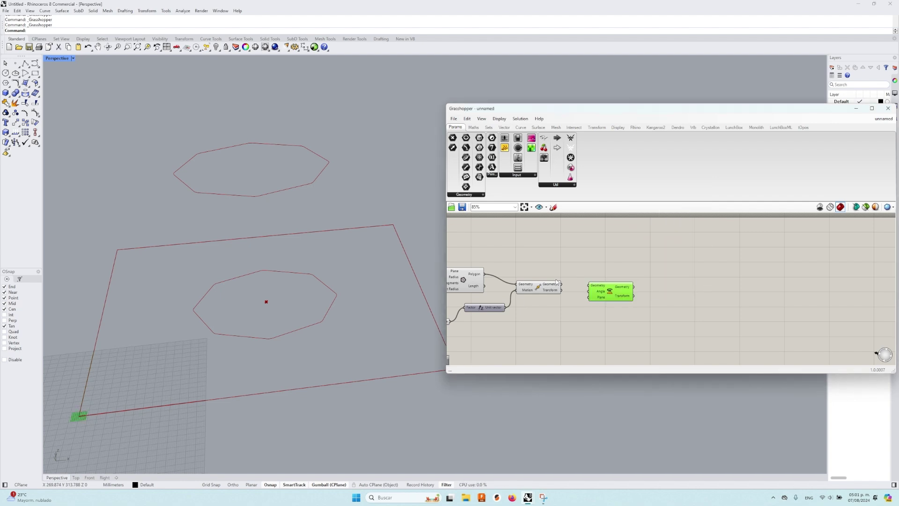
drag(562, 285, 586, 287)
Step: Switch the Rotate component's Angle input to degrees
scroll(606, 292, up, 2)
right_click(632, 292)
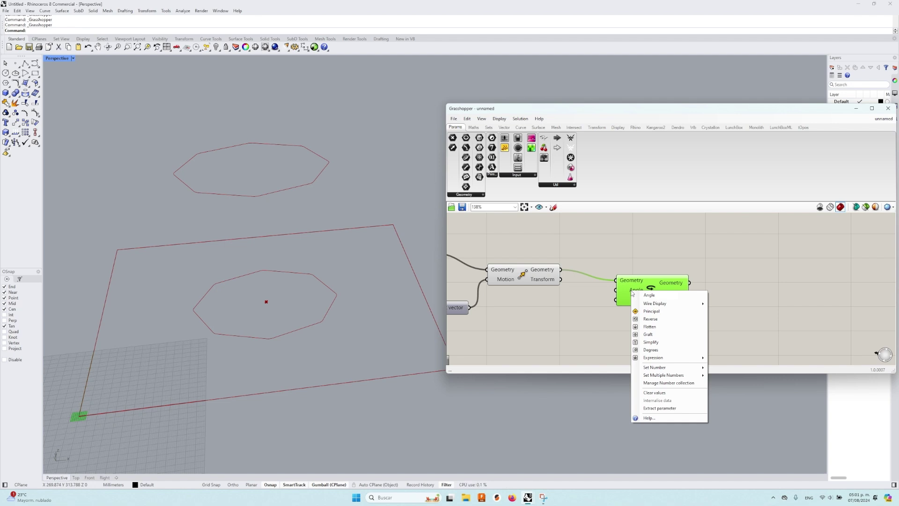
click(646, 350)
scroll(588, 318, down, 2)
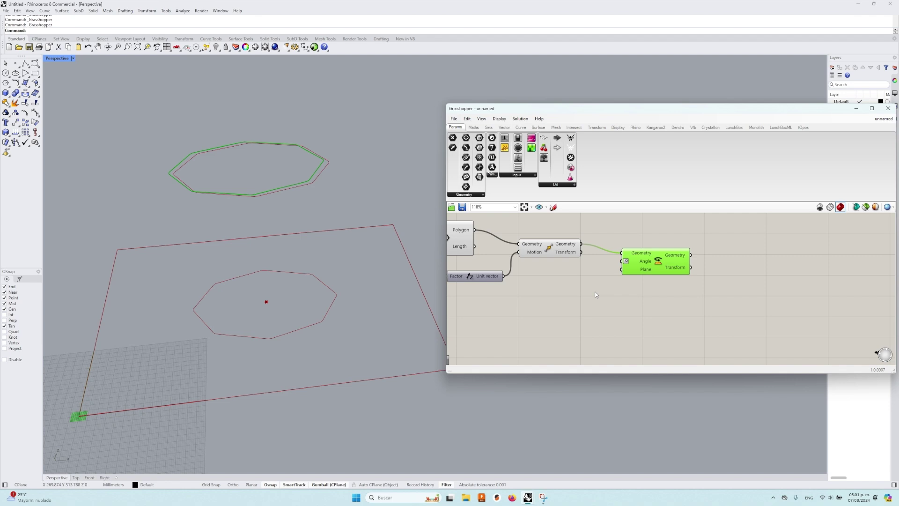
Step: Add a number slider with value 70 and connect it to the Rotate component's Angle input
double_click(596, 294)
text(70)
key(Return)
drag(604, 283, 664, 261)
scroll(255, 211, down, 2)
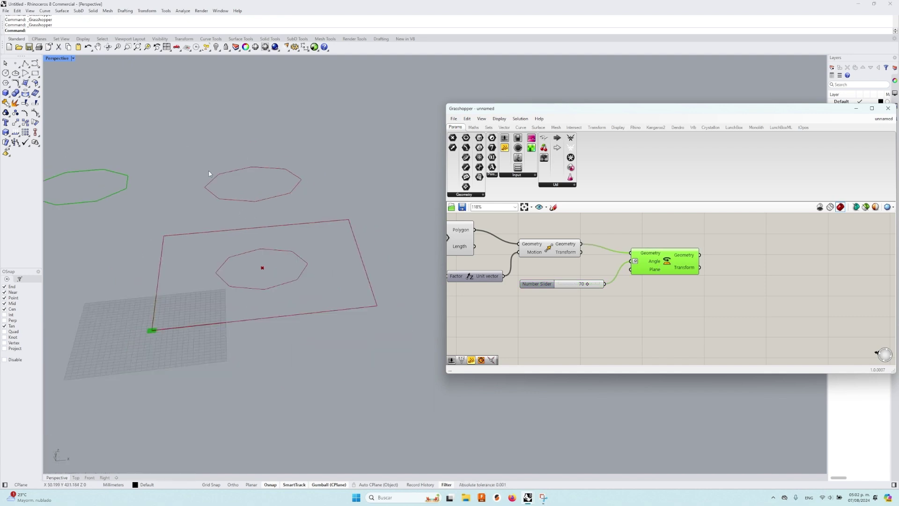
drag(570, 282, 568, 266)
Step: Add a Construct Point component and connect its Point output to the Rotate component's Plane input
right_drag(610, 280, 664, 286)
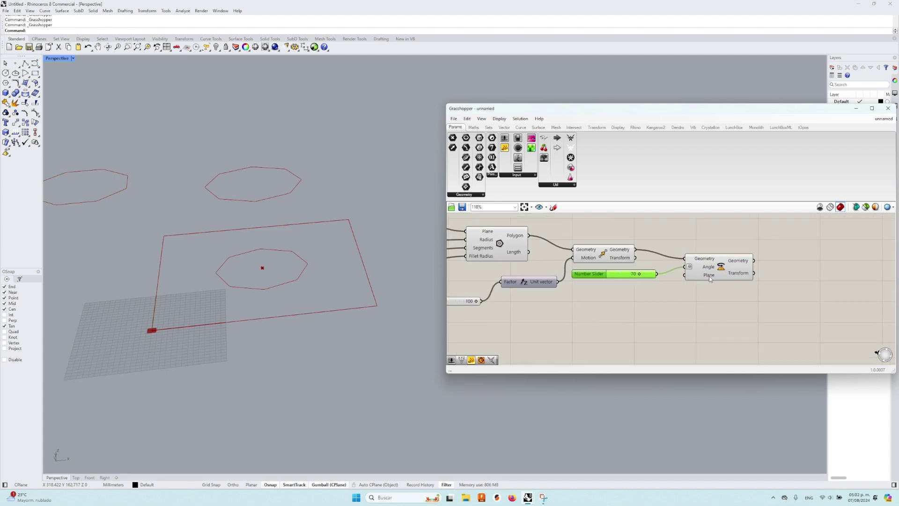
scroll(710, 276, down, 3)
double_click(671, 288)
text(construct point)
key(Return)
drag(680, 288, 659, 290)
Step: Paste number sliders of 110, 110 and 100 and connect them to the point's X, Y and Z coordinates
key(ctrl+v)
drag(564, 321, 585, 324)
key(ctrl+v)
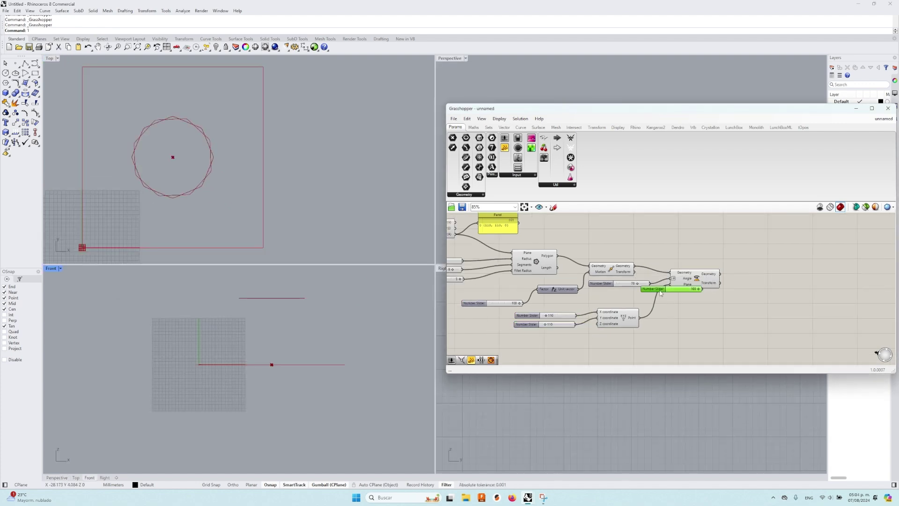
key(ctrl+v)
drag(577, 339, 597, 323)
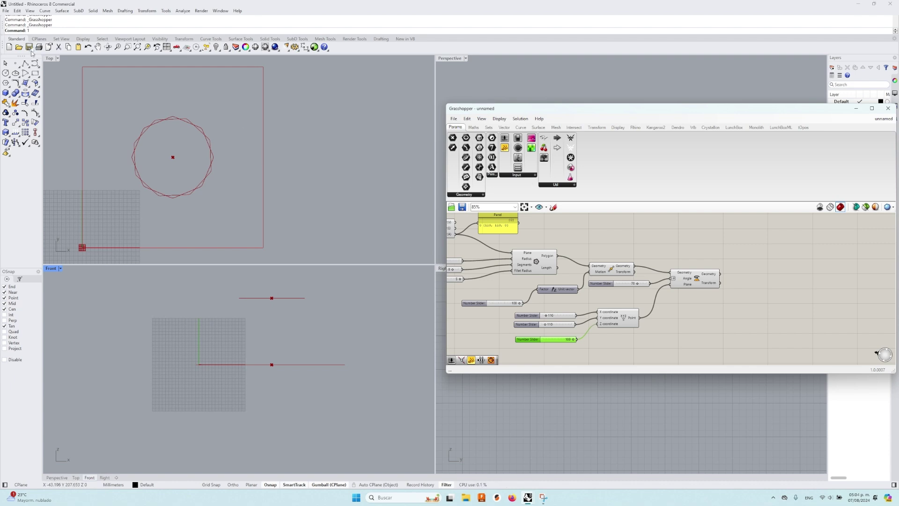
Step: Maximize the Top view and check the upper octagon's rotation about the bed center using the angle slider
double_click(49, 58)
scroll(667, 284, up, 1)
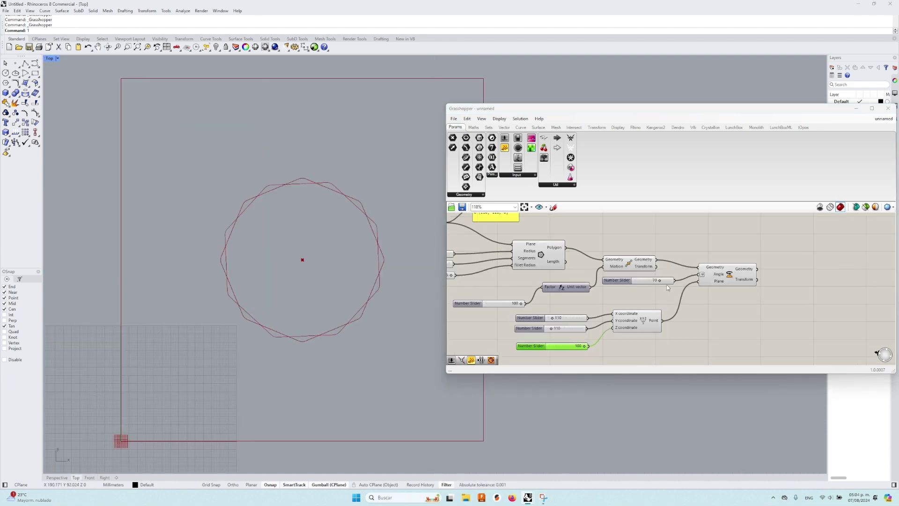
scroll(667, 284, up, 3)
mouse_move(654, 281)
mouse_down()
mouse_move(615, 283)
mouse_move(654, 281)
mouse_up()
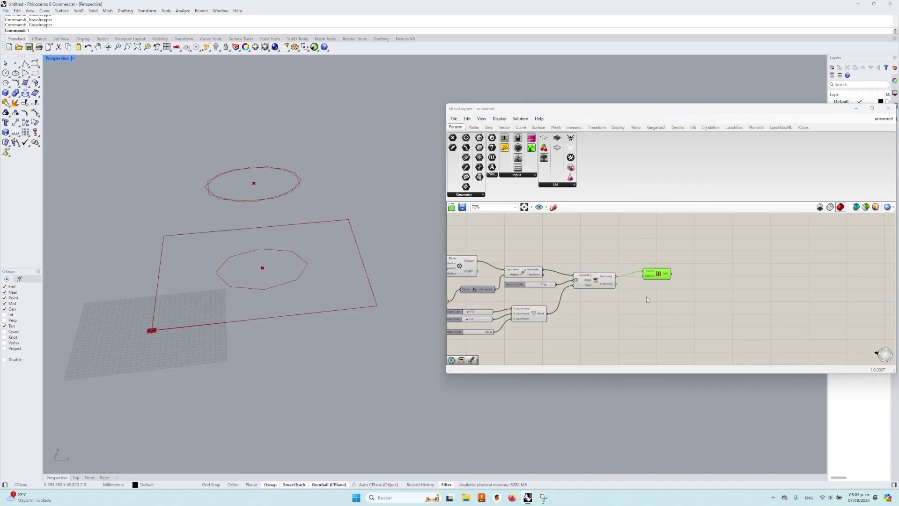
Step: Loft the base polygon to the rotated polygon by feeding both into a Loft component's Curves input
click(646, 299)
right_drag(646, 299, 668, 303)
mouse_move(677, 291)
shift+mouse_down()
mouse_move(512, 280)
mouse_move(689, 280)
shift+mouse_up()
click(708, 300)
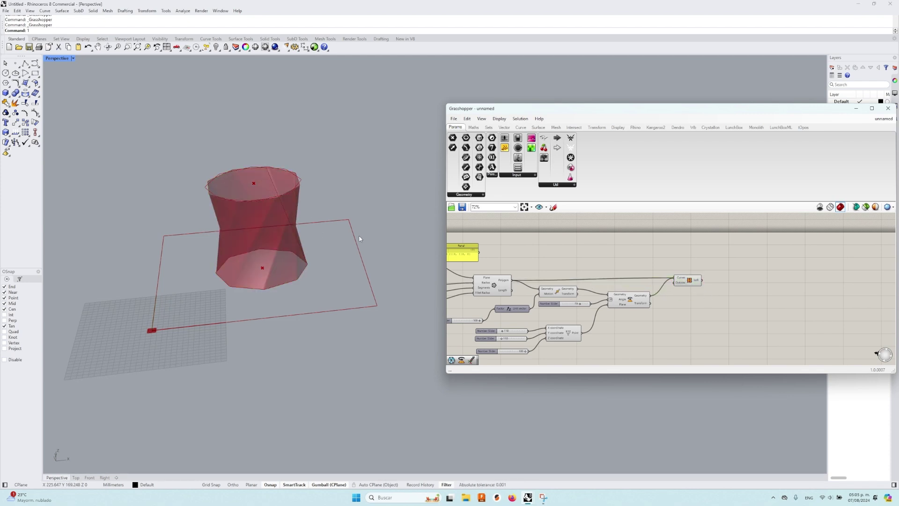
Step: Turn off the preview of every component except the Loft and inspect the twisted surface
scroll(716, 341, down, 3)
drag(718, 340, 547, 257)
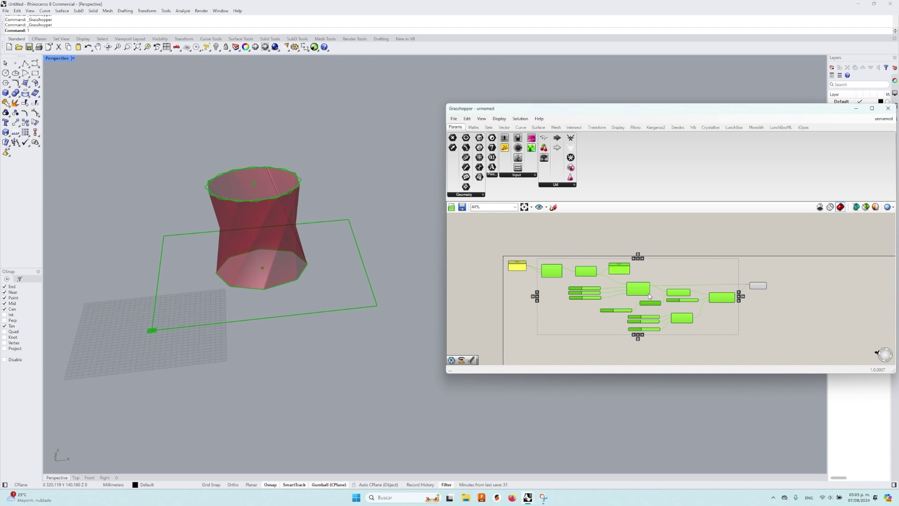
right_click(668, 273)
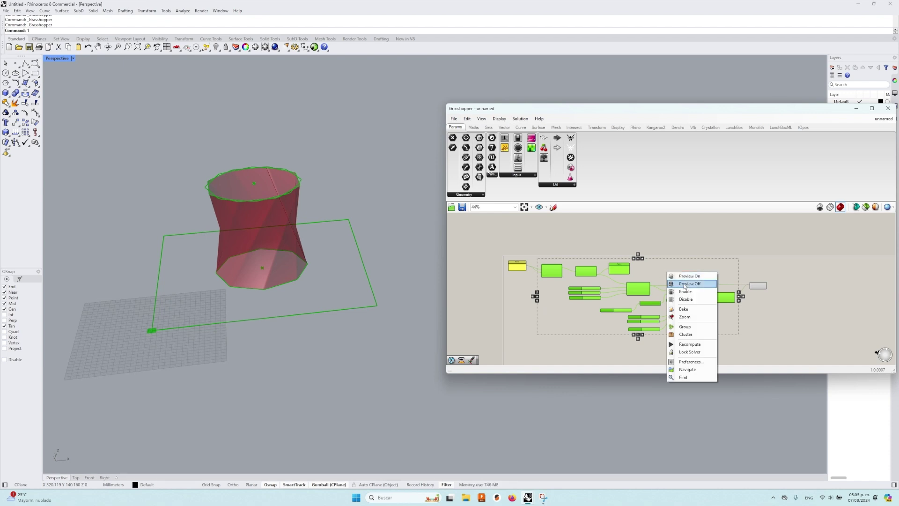
click(684, 285)
click(689, 244)
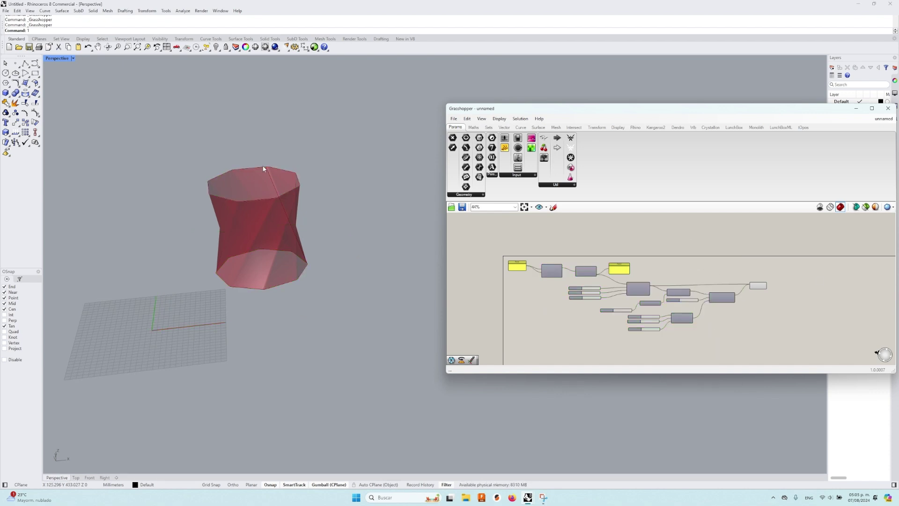
mouse_move(299, 182)
right_down()
mouse_move(344, 150)
mouse_move(293, 182)
right_up()
scroll(288, 164, up, 4)
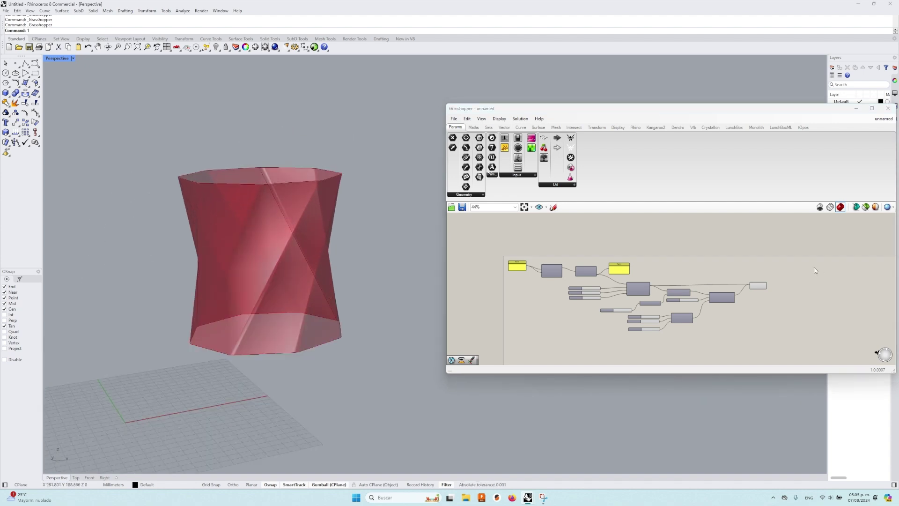
Step: Add a Contour component, connect the Loft output to its Shape input, and check the component's warning
right_drag(806, 263, 642, 254)
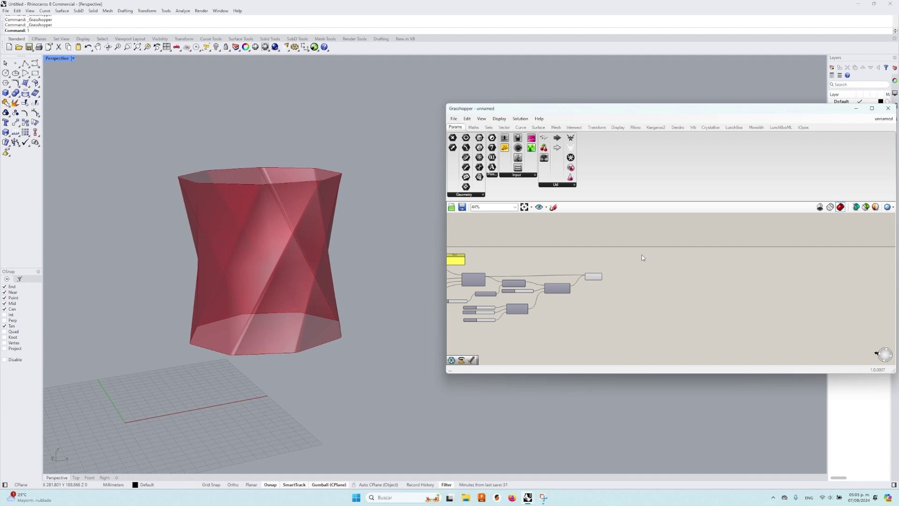
scroll(641, 254, up, 3)
double_click(642, 254)
text(con)
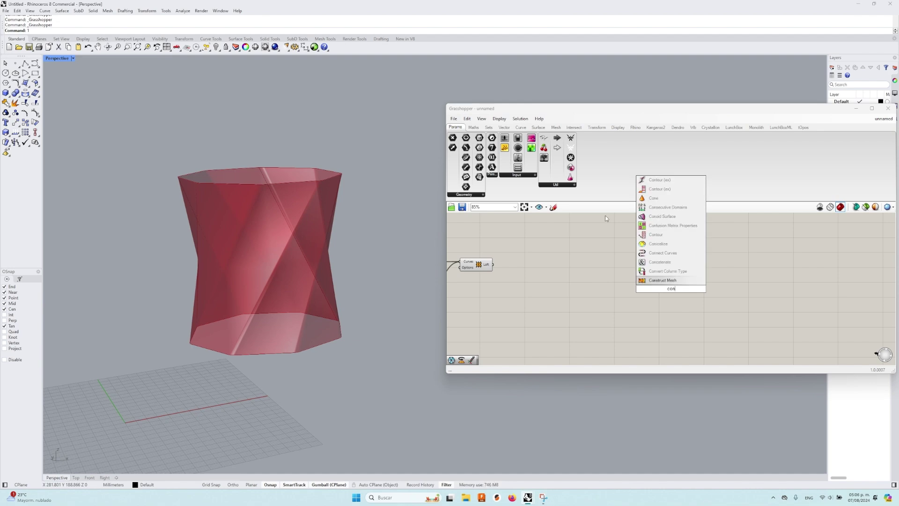
click(655, 234)
drag(609, 266, 560, 280)
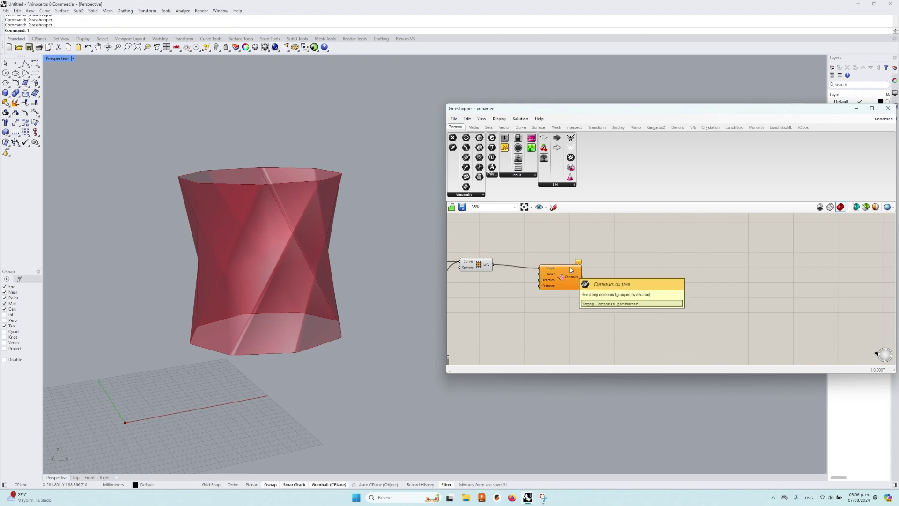
scroll(532, 313, up, 1)
mouse_move(588, 257)
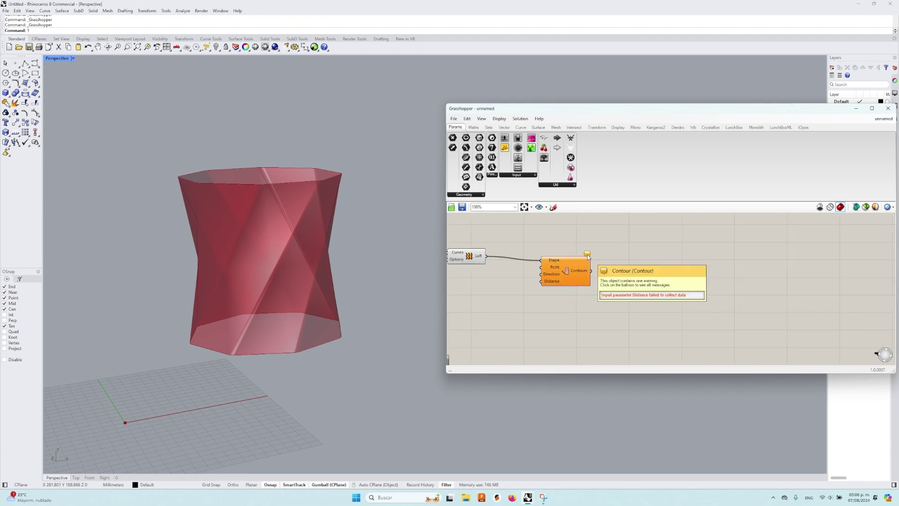
Step: Add a number slider set to 0.3 and connect it to the Contour component's Distance input
right_drag(518, 284, 564, 277)
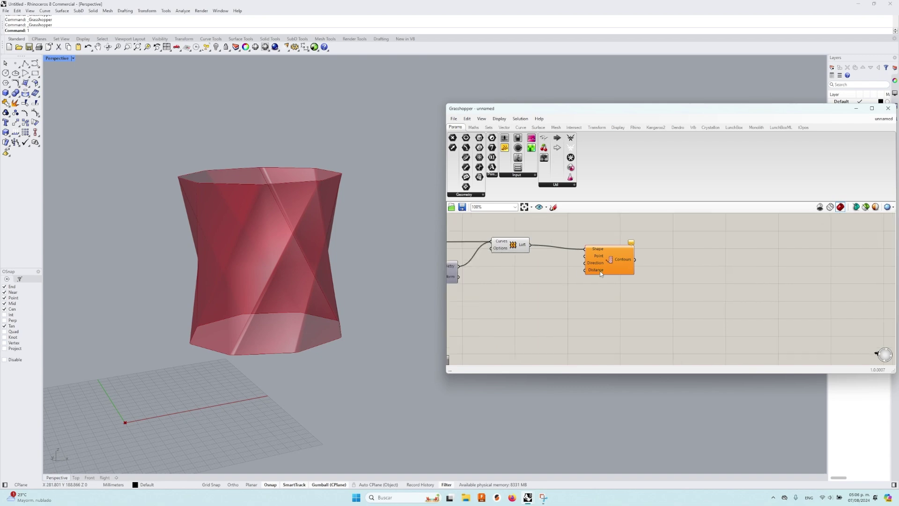
double_click(601, 294)
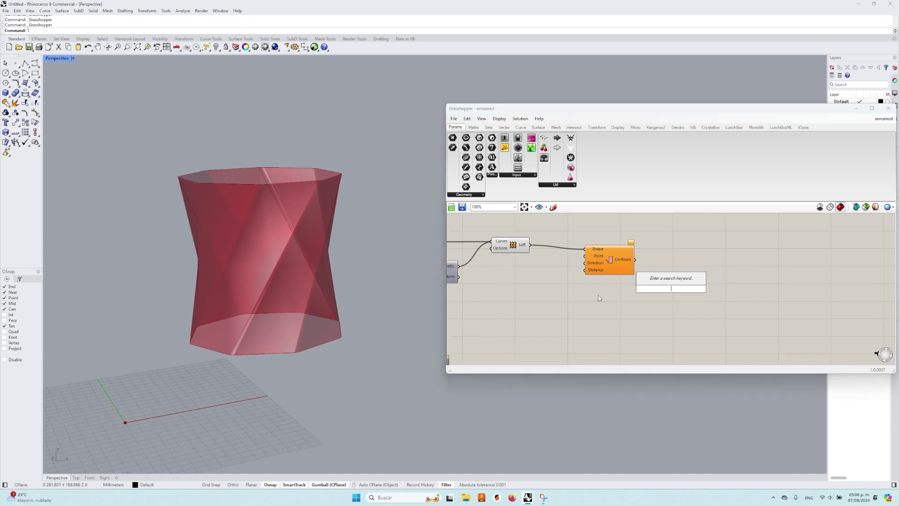
text(0.3)
key(Return)
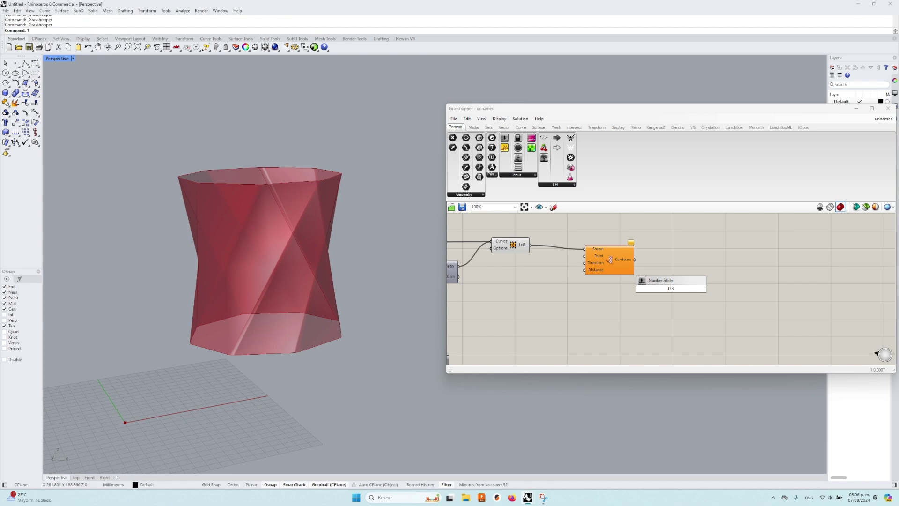
drag(572, 279, 583, 279)
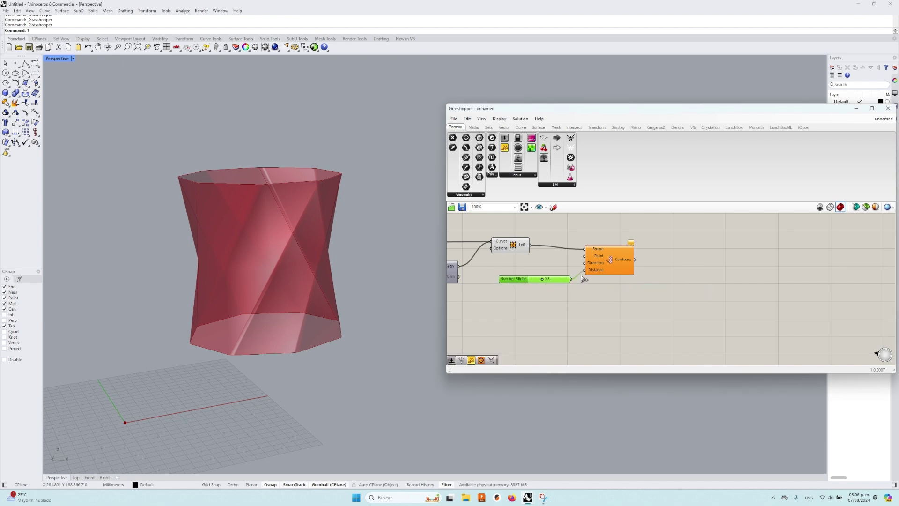
Step: Turn off the Loft component's preview and inspect the contour lines up close
scroll(291, 194, up, 3)
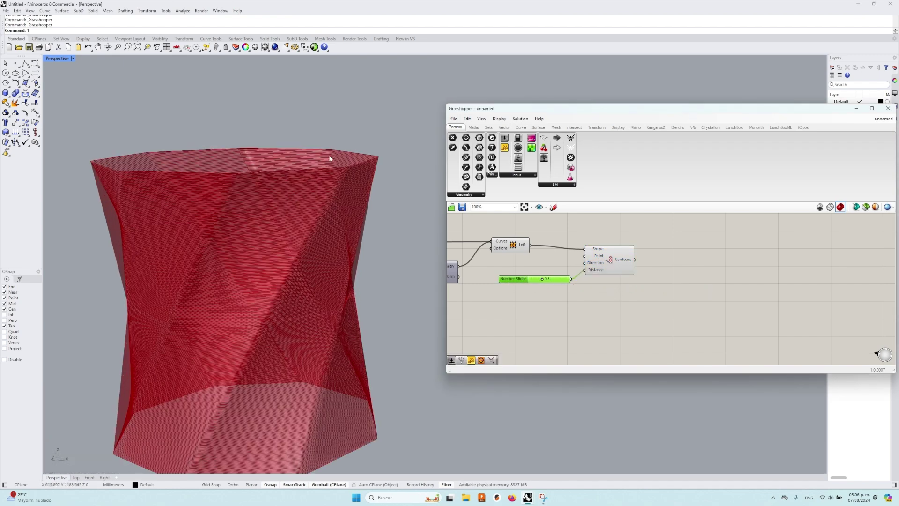
scroll(344, 187, up, 8)
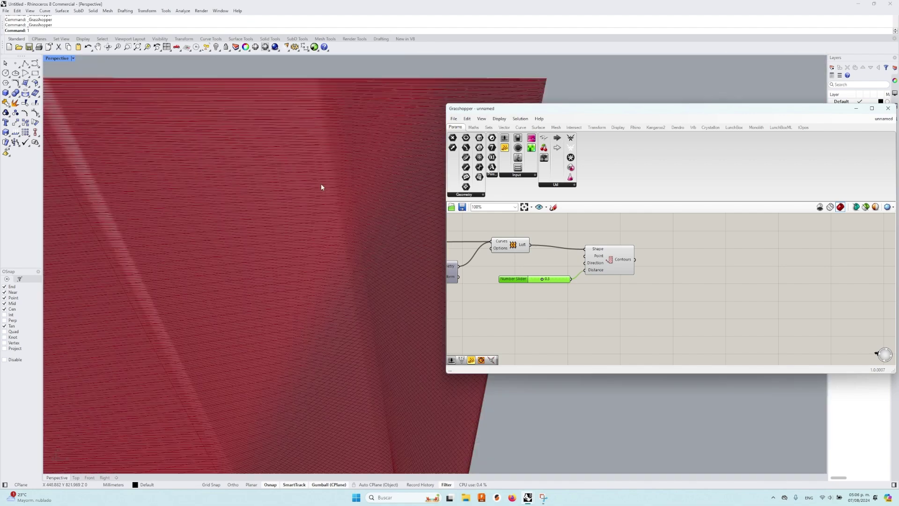
right_drag(321, 187, 367, 89)
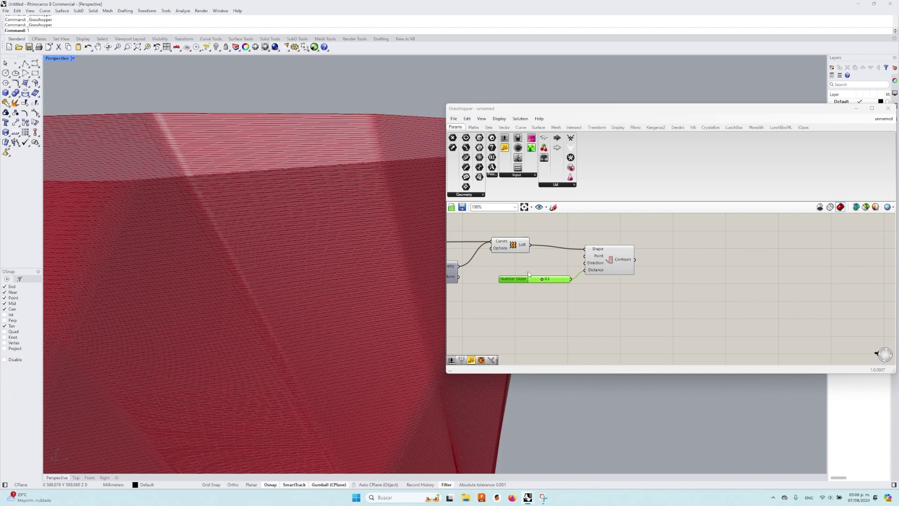
click(512, 244)
right_click(510, 244)
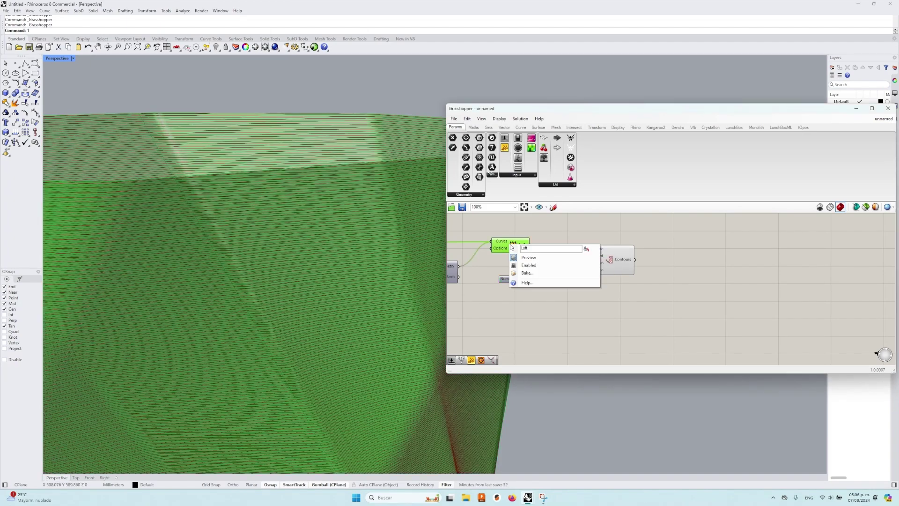
click(537, 259)
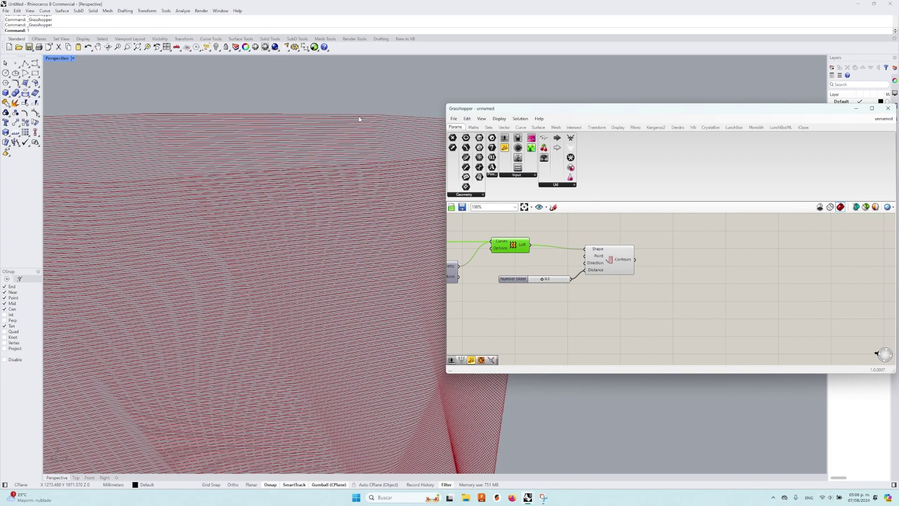
scroll(261, 87, down, 1)
right_drag(383, 87, 355, 161)
Step: Add a Unit Z vector and connect its output to the Contour component's Direction input
double_click(671, 287)
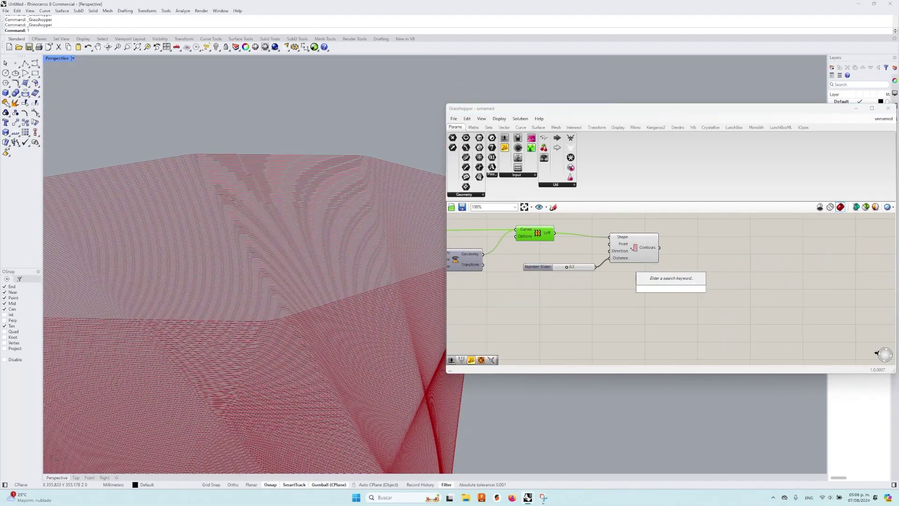
text(unit)
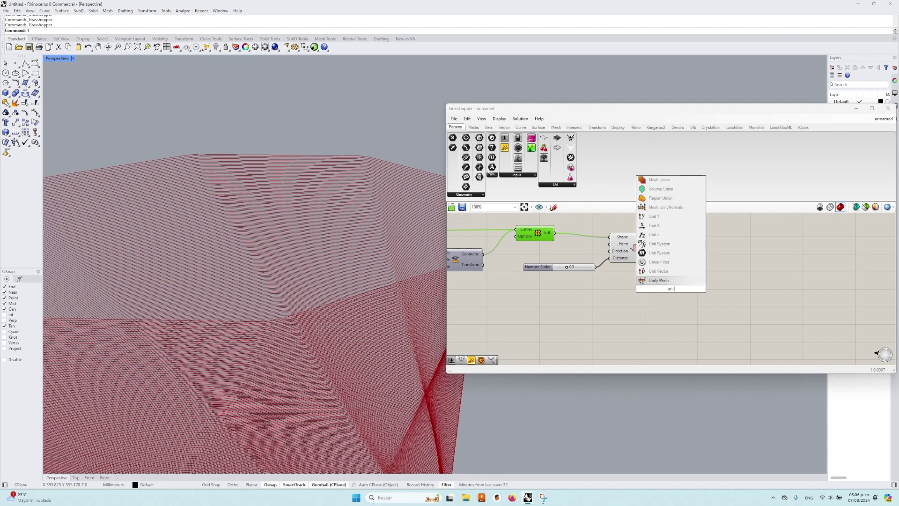
key(Up)
key(Up)
key(Up)
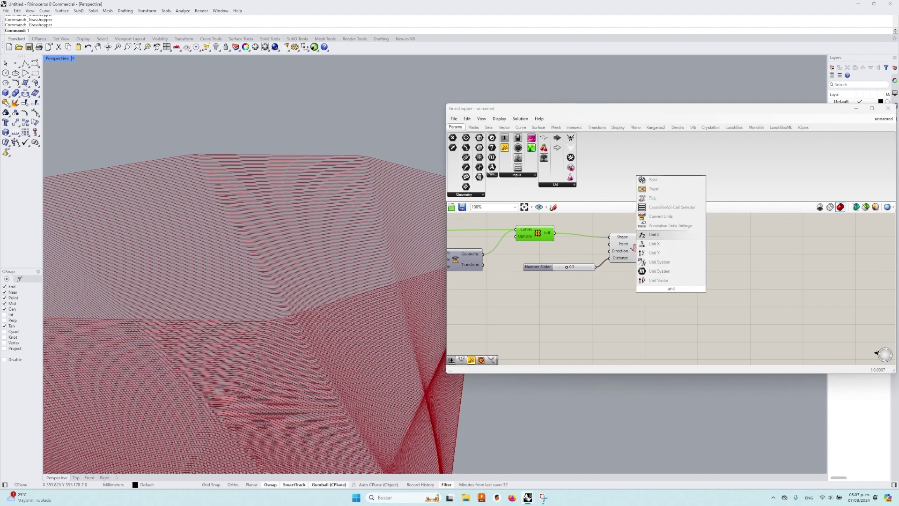
key(Return)
drag(690, 294, 609, 254)
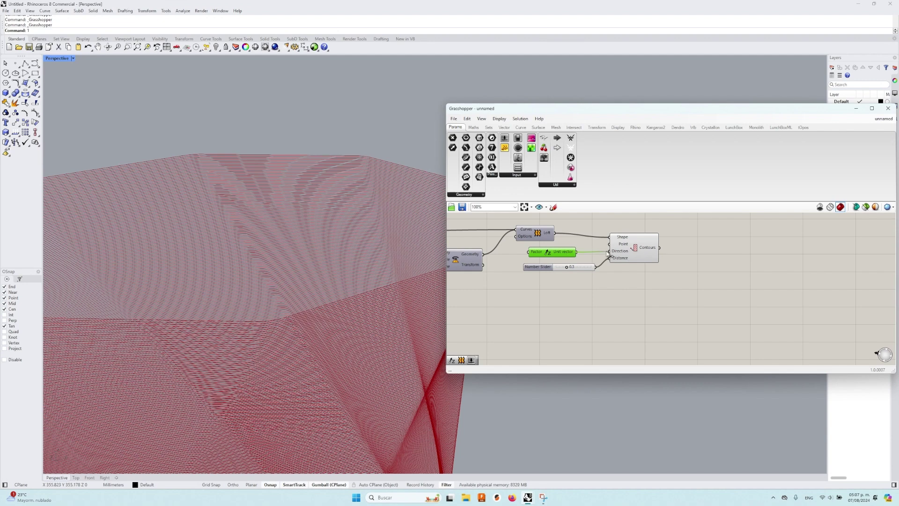
click(624, 297)
Step: Examine how the contours and a number slider feed the curve division component at the end of the definition
scroll(647, 271, down, 2)
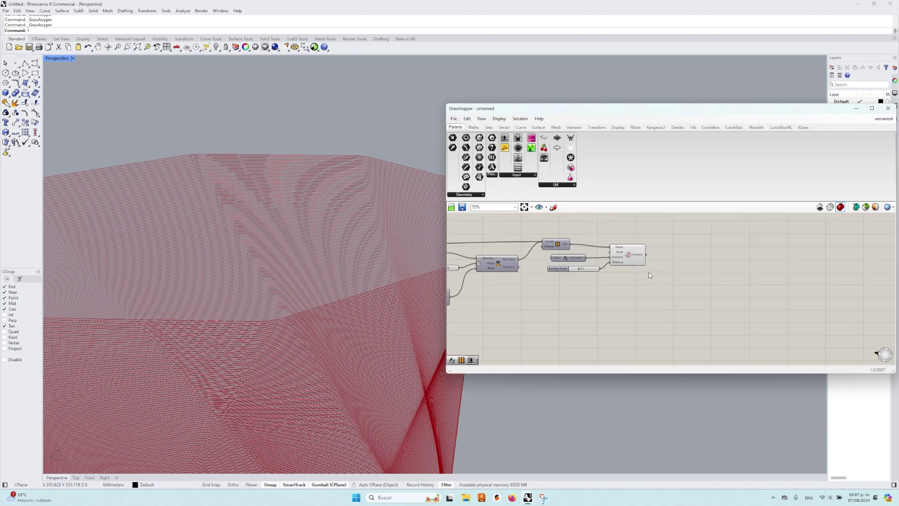
right_drag(696, 264, 598, 268)
scroll(630, 269, up, 1)
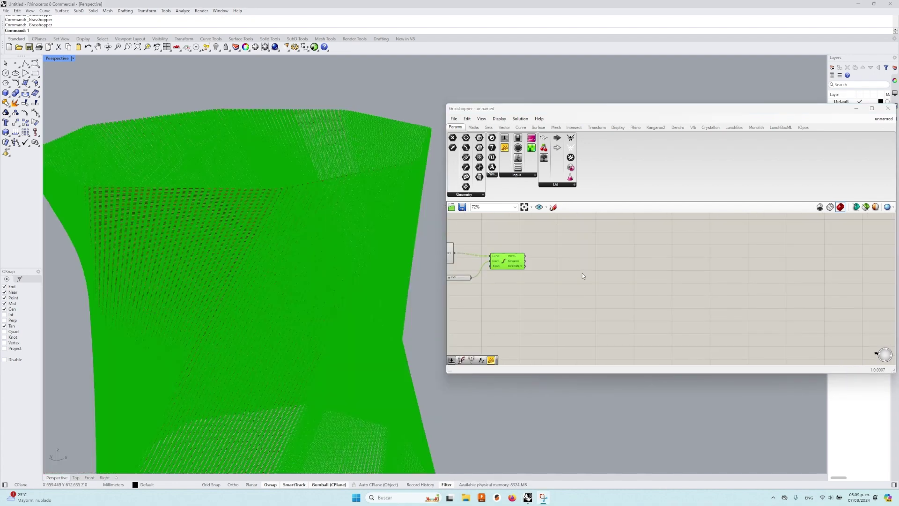
right_drag(582, 274, 682, 256)
right_drag(574, 228, 612, 242)
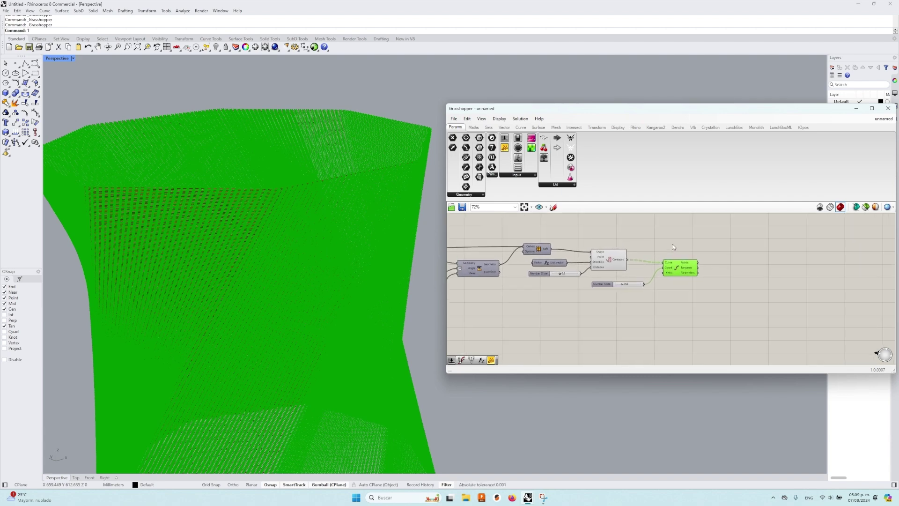
right_drag(672, 244, 650, 249)
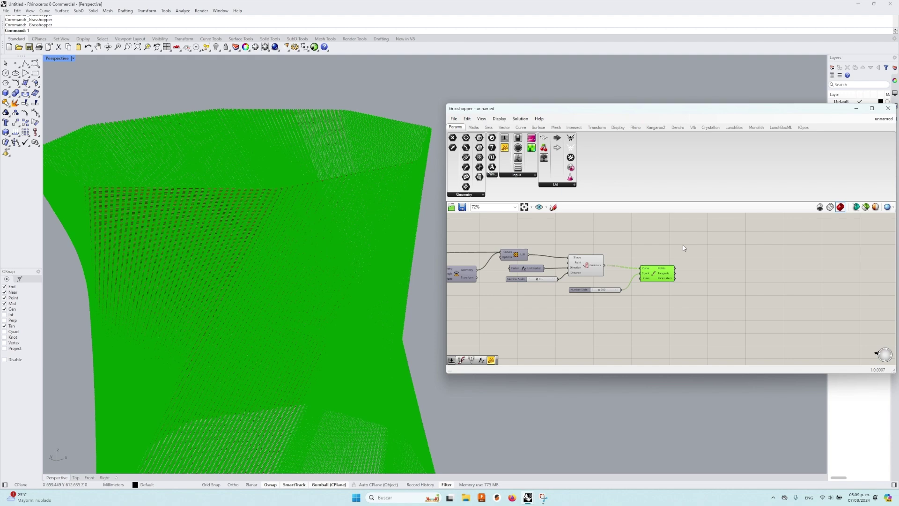
right_drag(684, 248, 598, 245)
right_drag(660, 274, 619, 274)
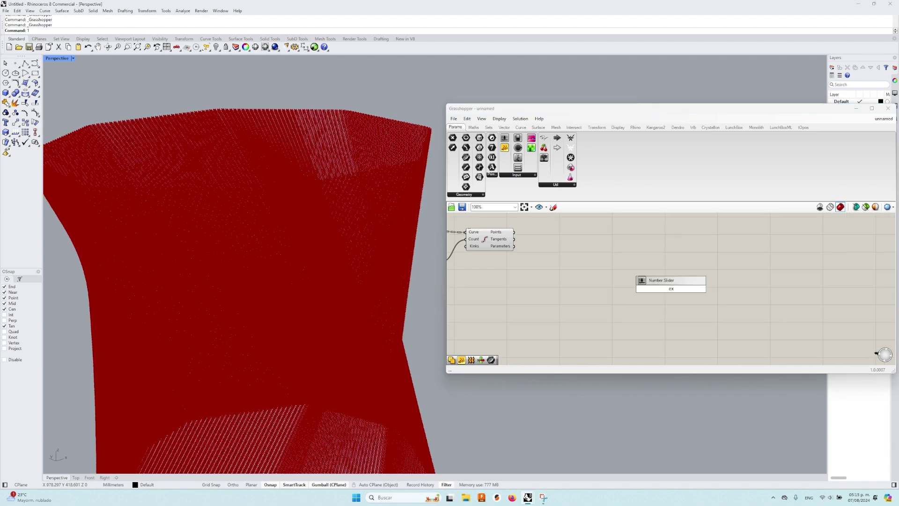
Step: Add an Expression component beyond the curve division component and give it a third input variable
text(expres)
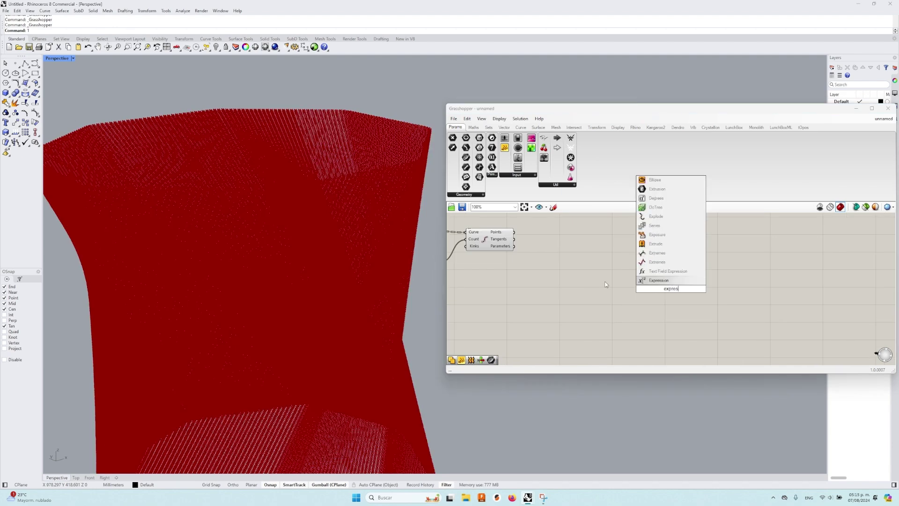
click(670, 281)
drag(670, 290, 631, 267)
click(621, 291)
scroll(591, 264, up, 6)
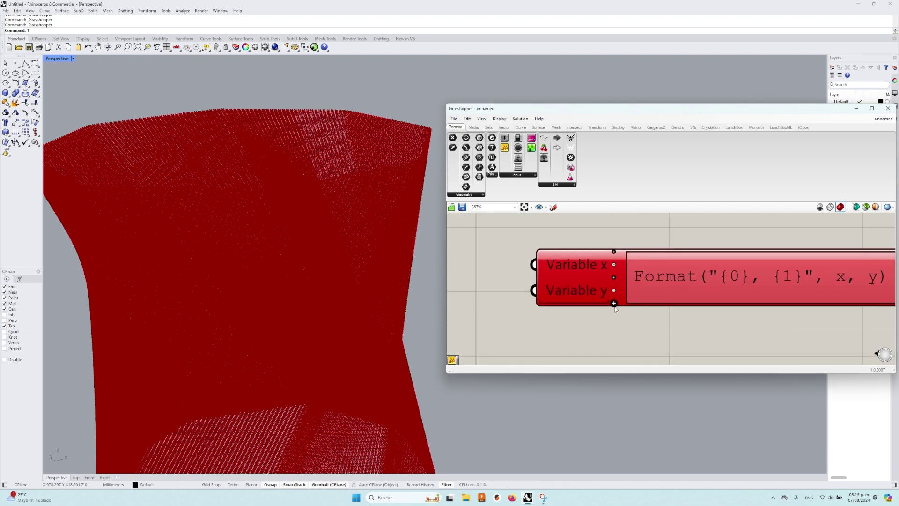
click(614, 303)
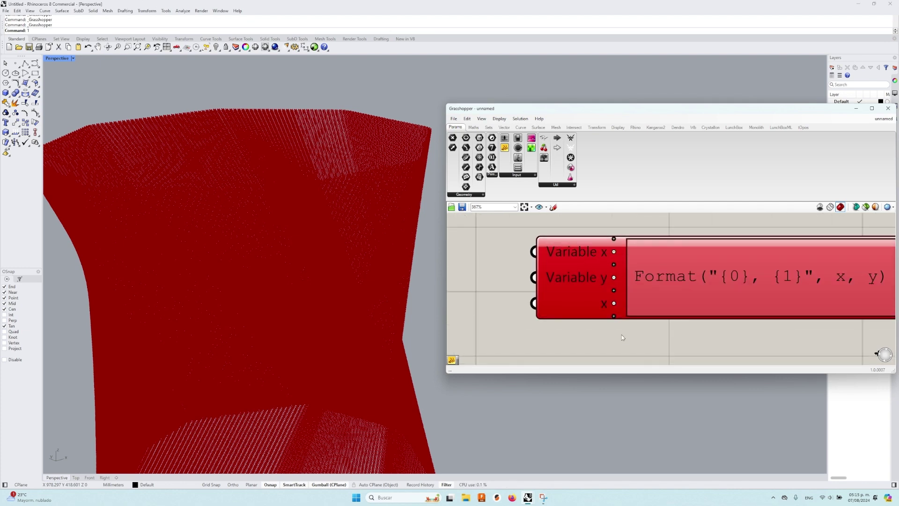
Step: Rename the Expression component's three input variables to DF, DB and AC
click(595, 267)
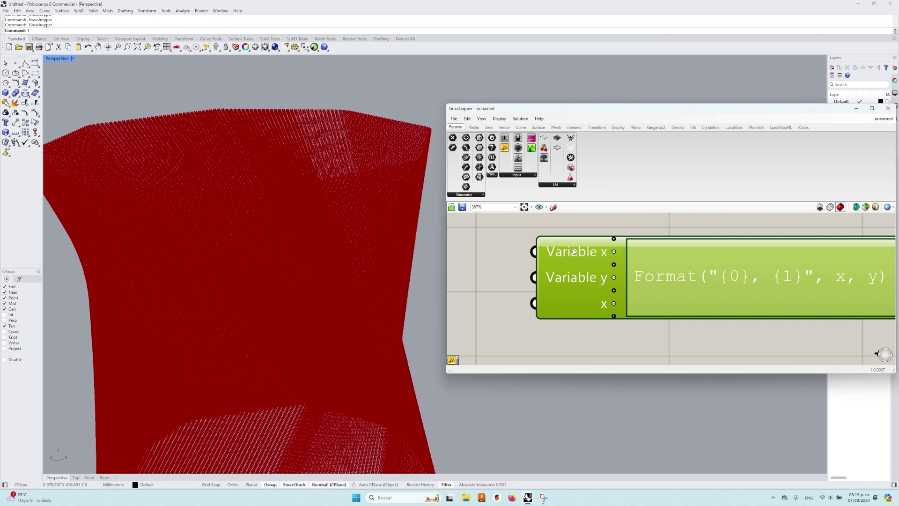
right_click(574, 252)
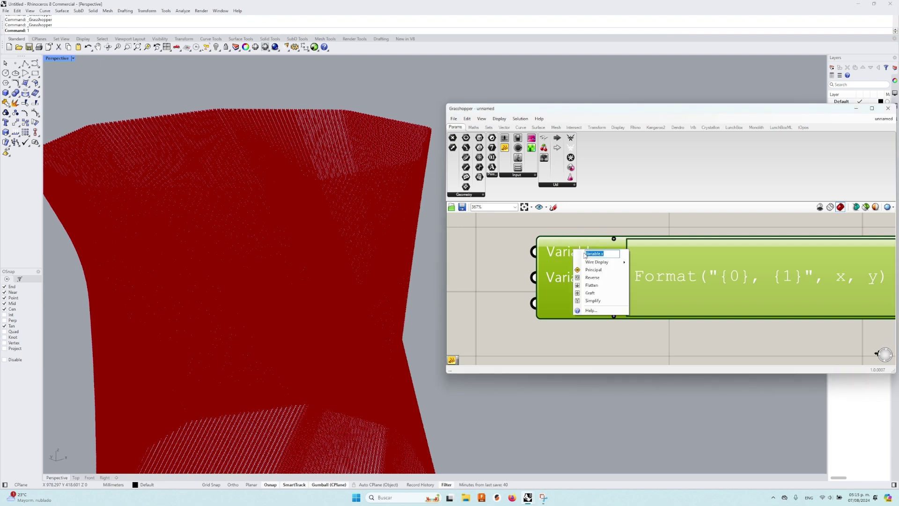
text(DF)
key(Return)
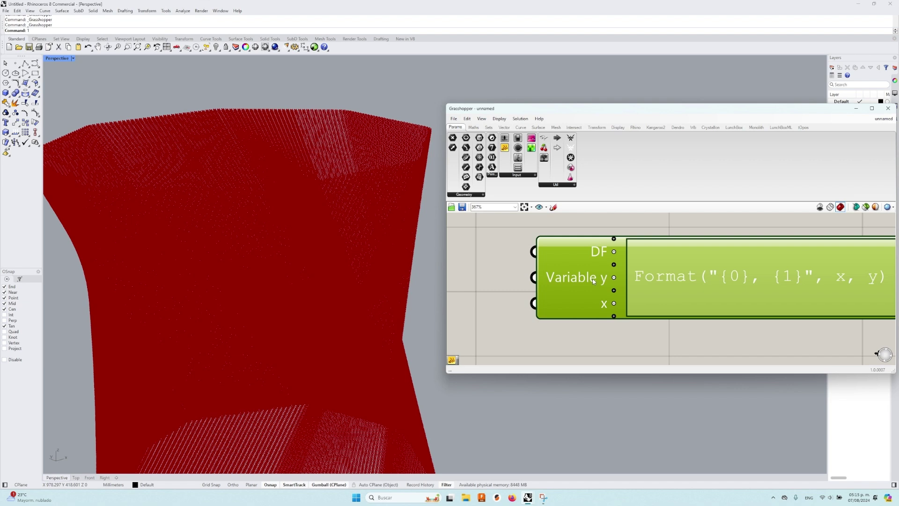
right_click(593, 281)
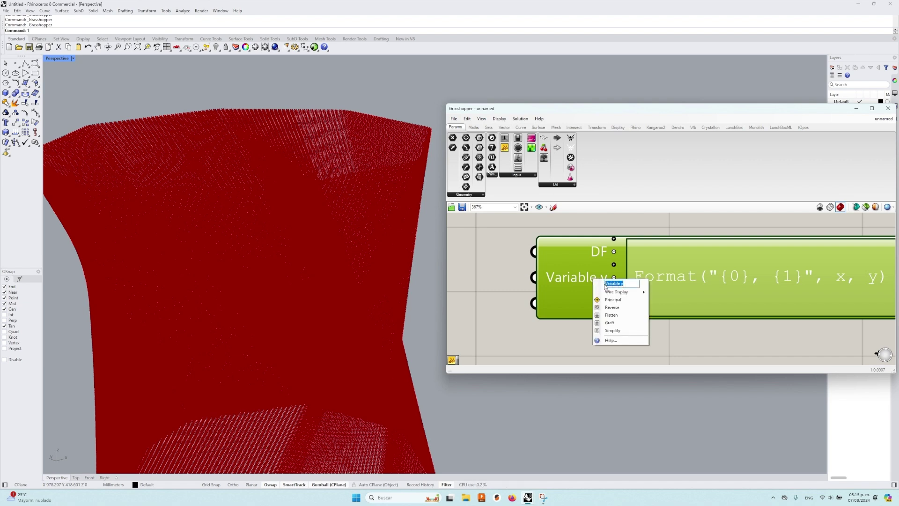
text(DB)
key(Return)
right_click(605, 303)
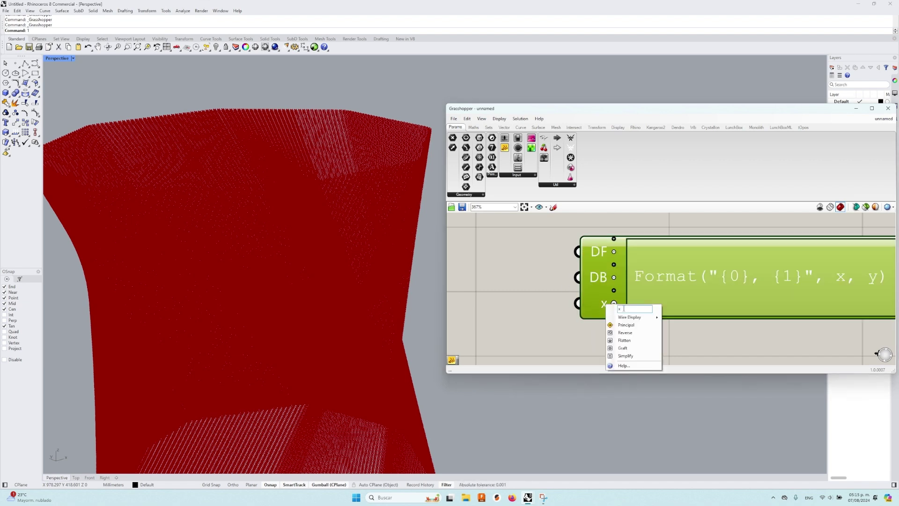
text(AC)
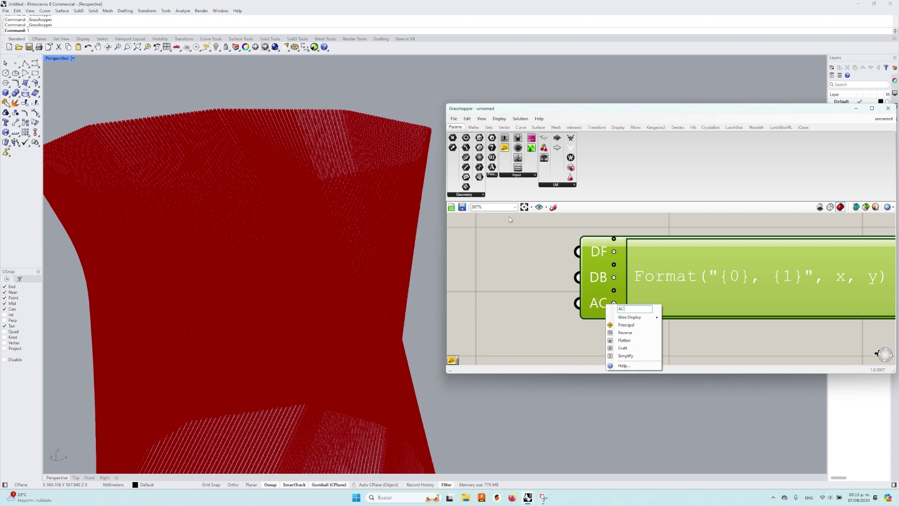
key(Return)
Step: Title the panels feeding DF, DB and AC "Diametro de Filamento", "Diametro de la Boquilla" and "Altura de Capa"
scroll(545, 252, down, 5)
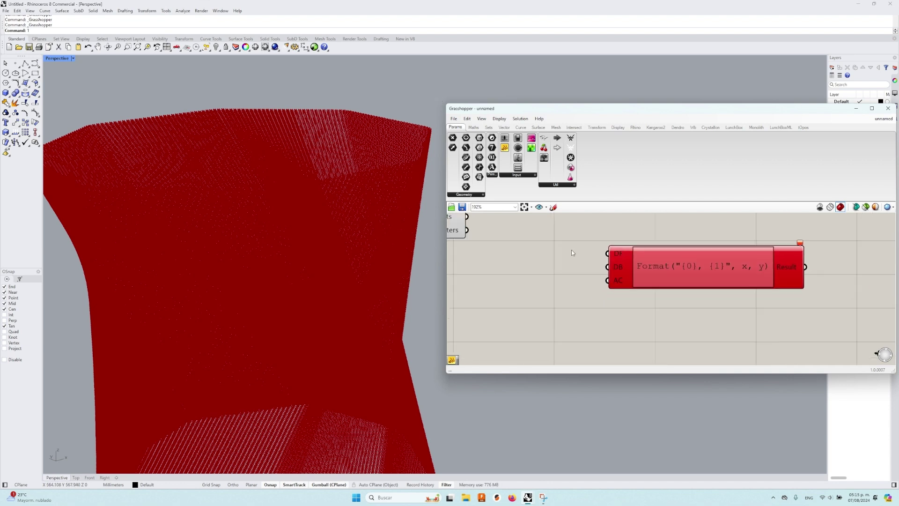
scroll(570, 248, up, 2)
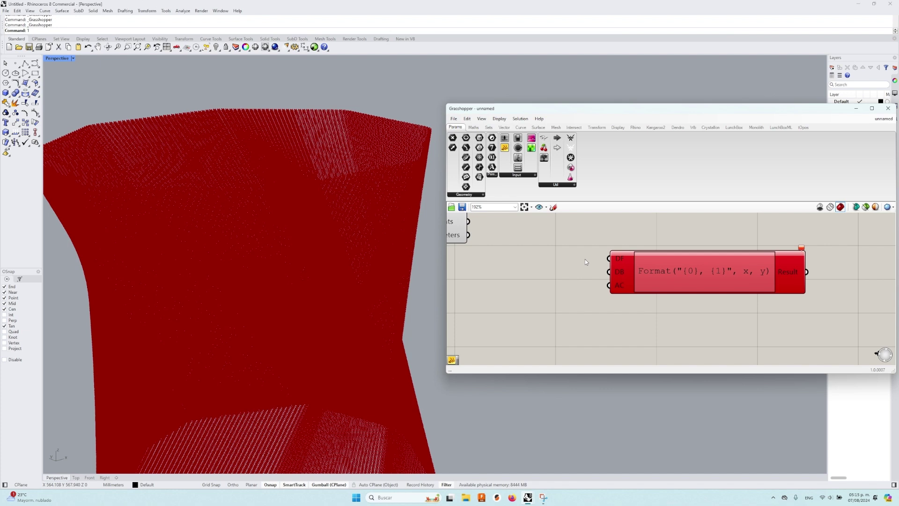
right_drag(585, 260, 602, 282)
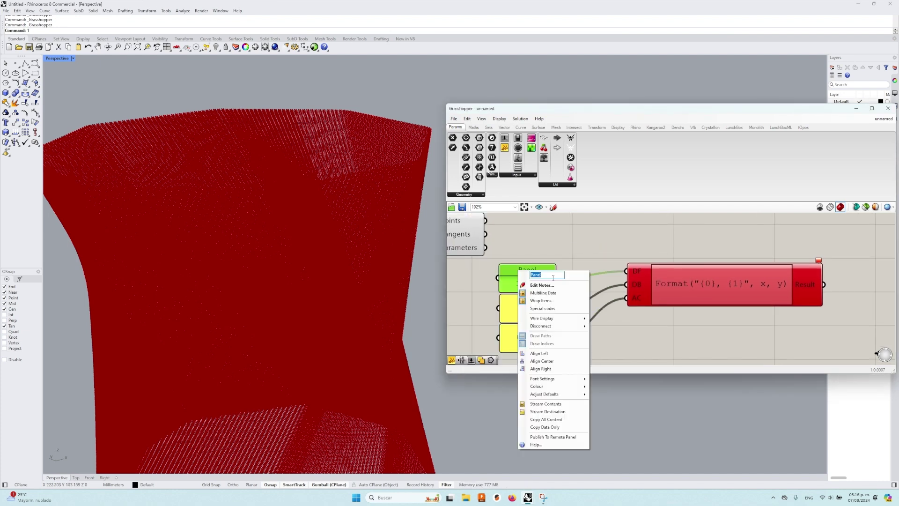
text(mento)
key(Return)
right_click(519, 300)
key(Return)
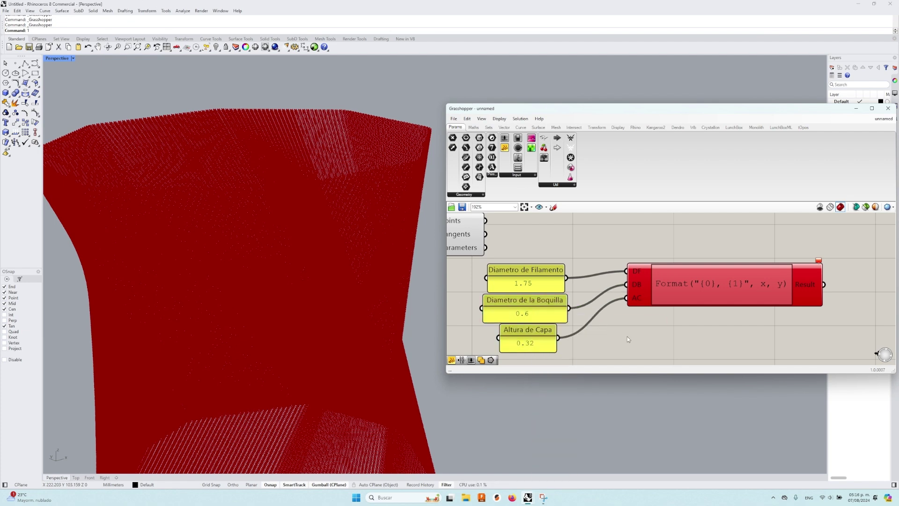
Step: Replace the Expression component's formula with (DB*AC)/((DF/2)²*Pi)
right_drag(643, 332, 587, 312)
double_click(632, 268)
key(ctrl+a)
key(BackSpace)
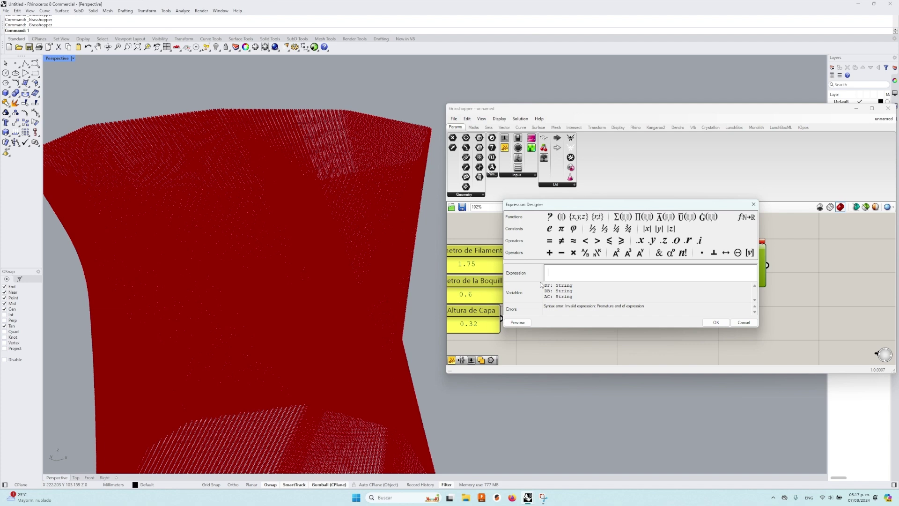
text((DB*AC)
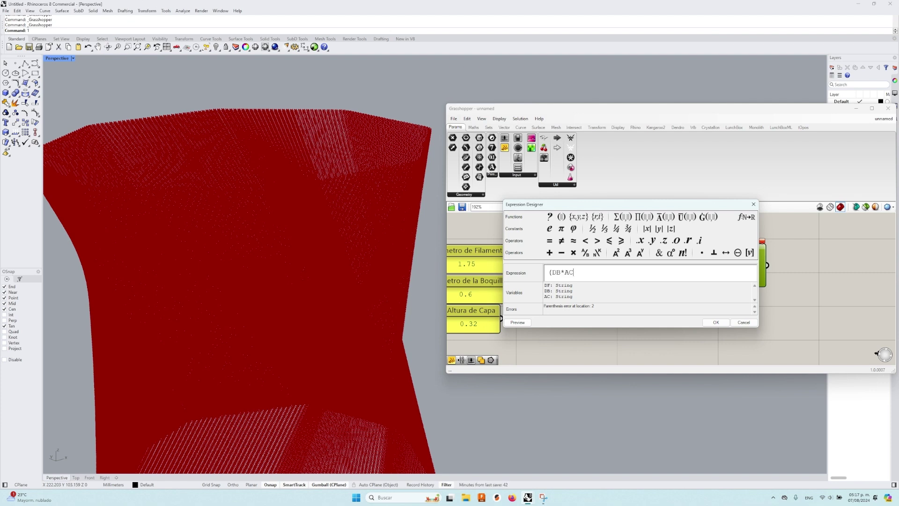
text()/((DF/2)²)
click(616, 253)
text(*Pi))
click(716, 322)
Step: Add an empty panel and connect the Expression component's Result output to it
scroll(674, 305, down, 3)
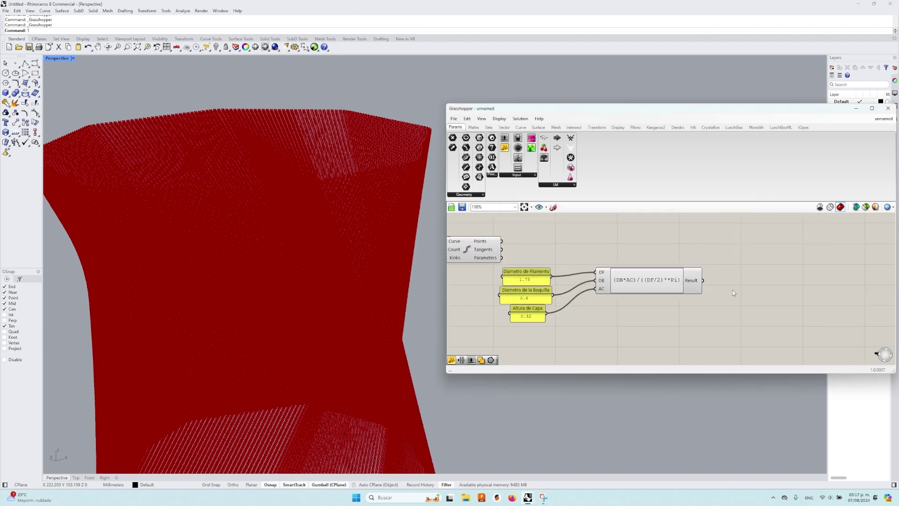
double_click(720, 293)
text(//)
key(Return)
drag(673, 279, 704, 280)
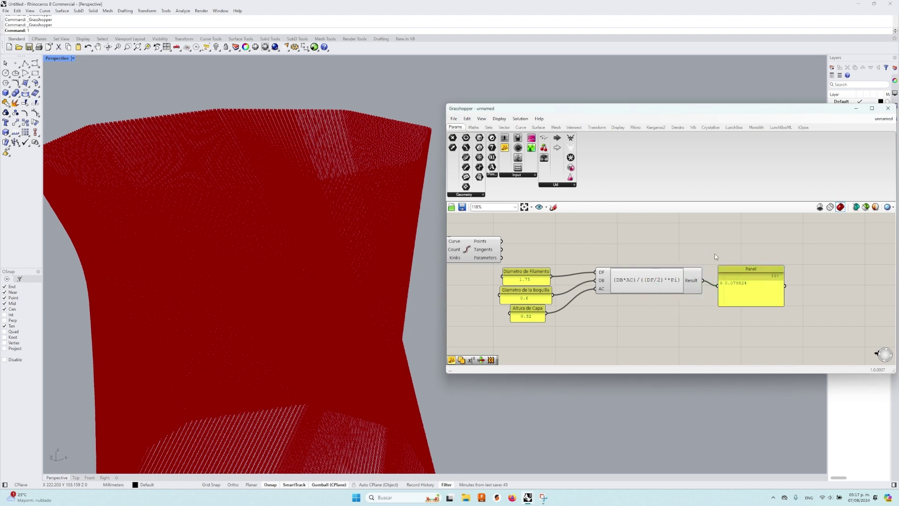
Step: Shrink the Expression's result panel and move the whole extrusion formula group clear of the Divide Curve component
right_drag(784, 307, 764, 314)
drag(760, 311, 736, 300)
scroll(657, 306, down, 2)
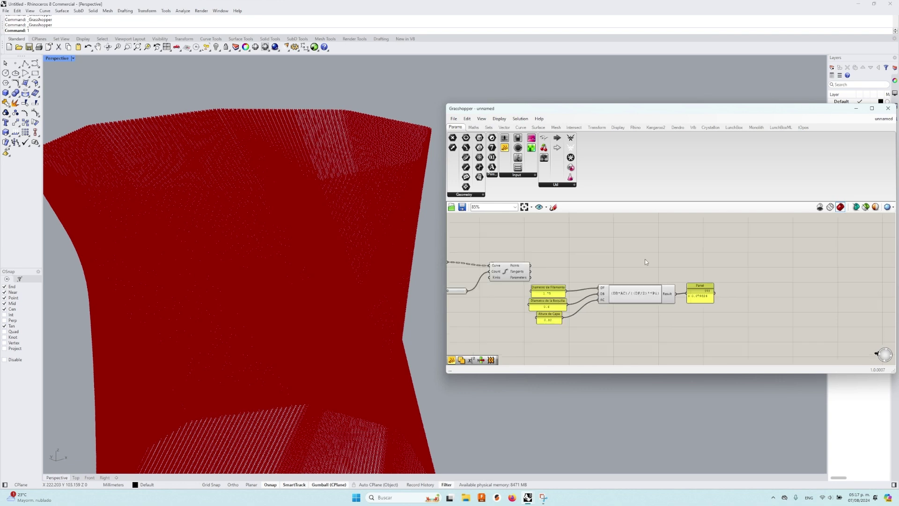
drag(702, 331, 557, 282)
drag(611, 293, 635, 302)
click(598, 251)
Step: Add a Deconstruct point component, feed it Divide Curve's Points output and connect its X component to a panel
double_click(637, 283)
text(deconstruct point)
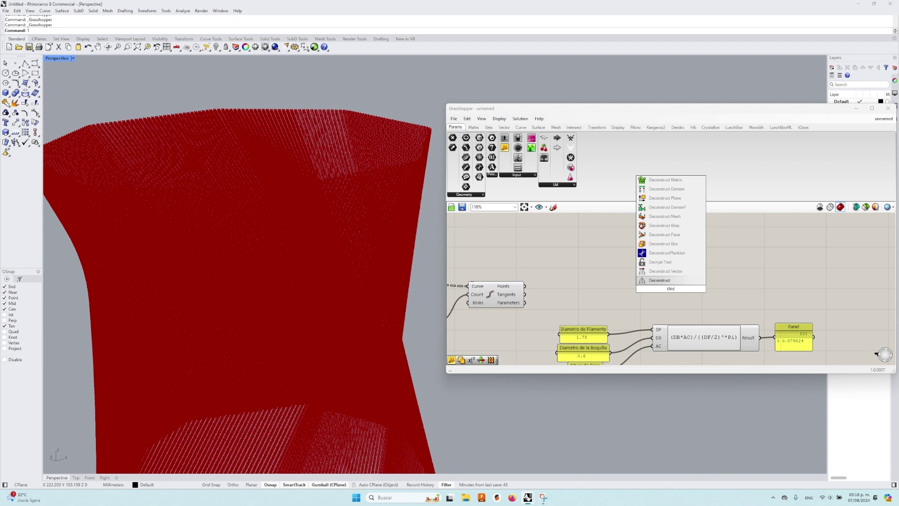
key(Return)
scroll(636, 278, up, 2)
drag(645, 283, 603, 271)
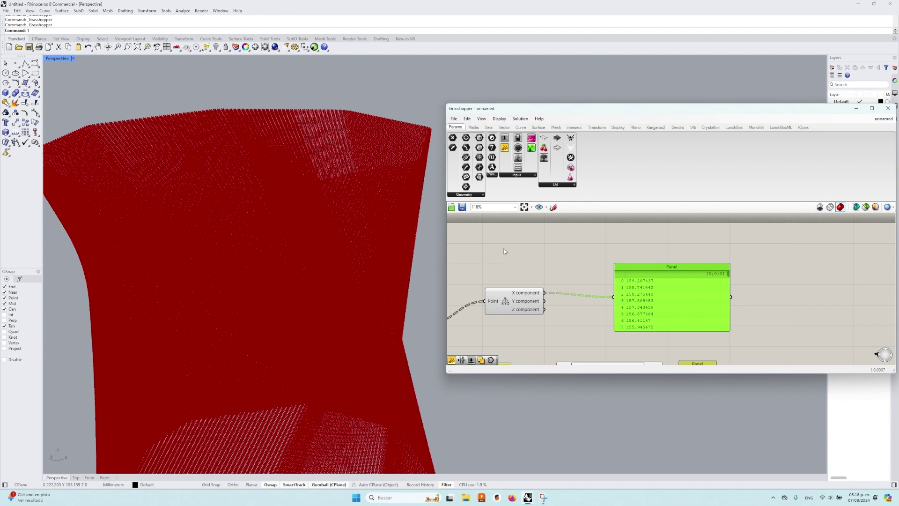
Step: Flatten the Points output of the Divide Curve component
right_drag(505, 251, 635, 239)
click(540, 309)
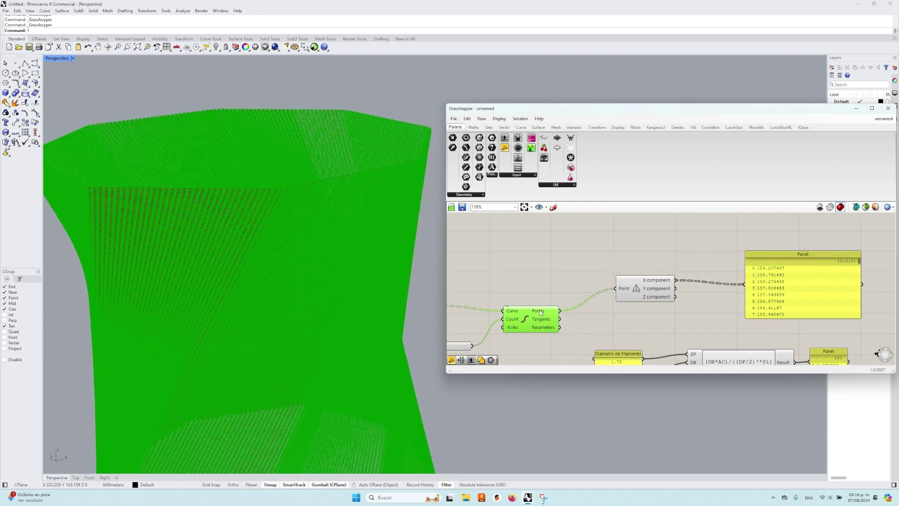
right_click(540, 310)
click(568, 349)
click(583, 319)
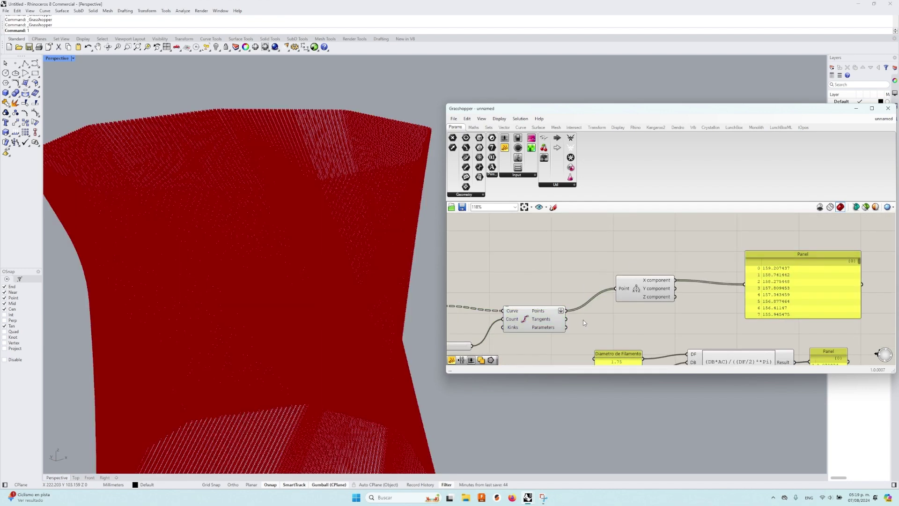
Step: Add a Concatenate component in the free canvas area beyond the Deconstruct component's outputs
right_drag(583, 319, 532, 305)
scroll(723, 274, down, 2)
drag(732, 253, 732, 281)
double_click(647, 283)
text(conca)
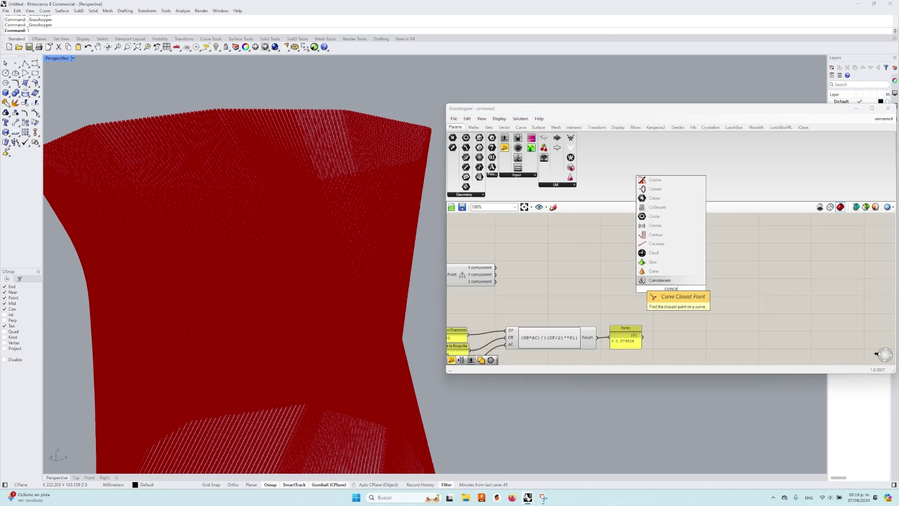
key(Return)
drag(669, 293, 597, 240)
Step: Extend the Concatenate component with additional inputs A through I
right_drag(597, 240, 651, 257)
scroll(665, 282, up, 8)
click(639, 256)
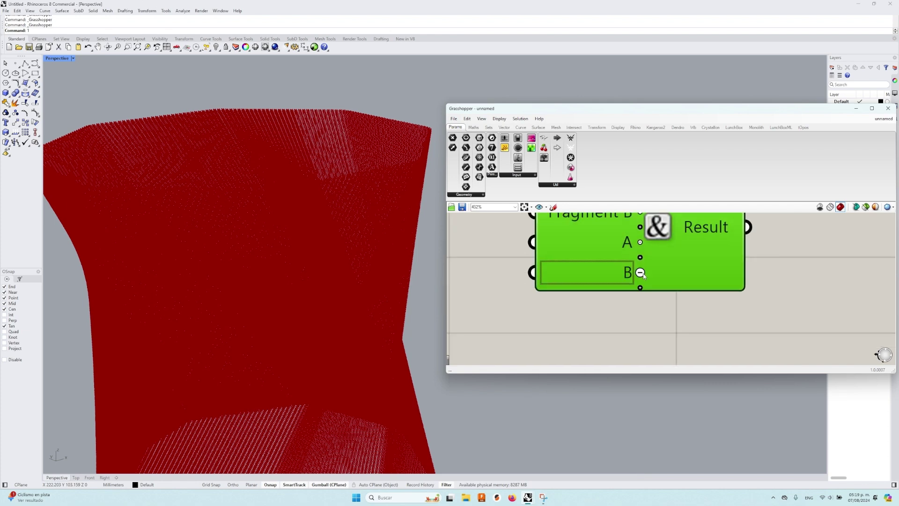
click(639, 280)
click(640, 301)
click(640, 325)
click(639, 349)
scroll(648, 332, down, 3)
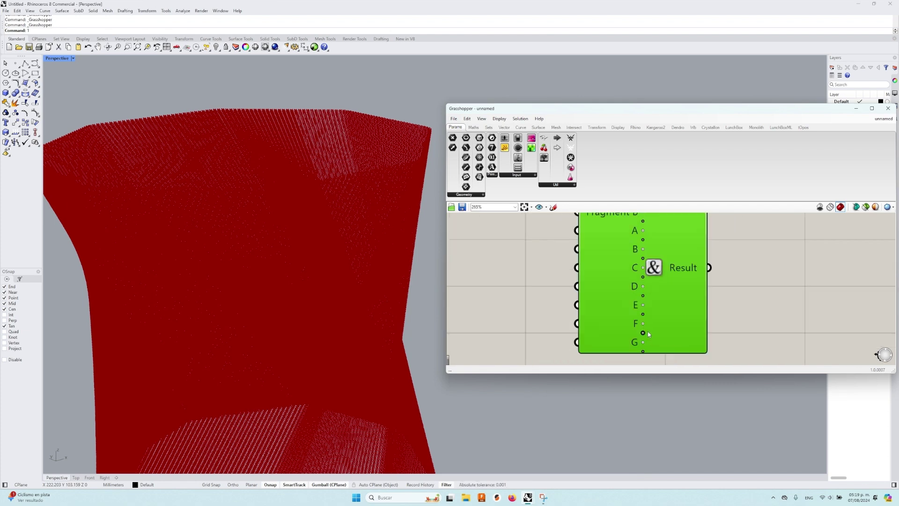
right_drag(644, 352, 634, 325)
scroll(634, 325, up, 3)
click(632, 323)
click(632, 342)
scroll(647, 322, down, 8)
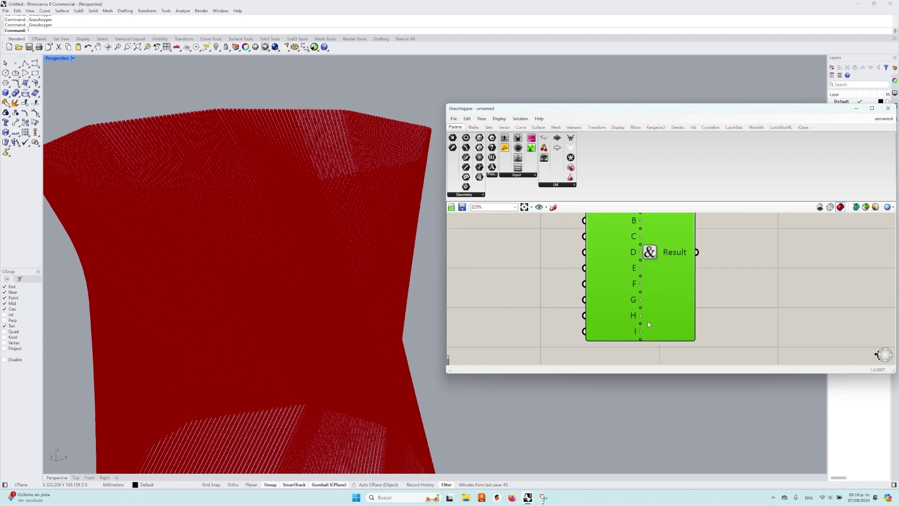
Step: Position the extended Concatenate component beside the Deconstruct component's outputs
right_drag(649, 263, 659, 273)
drag(659, 273, 639, 311)
right_drag(660, 316, 665, 264)
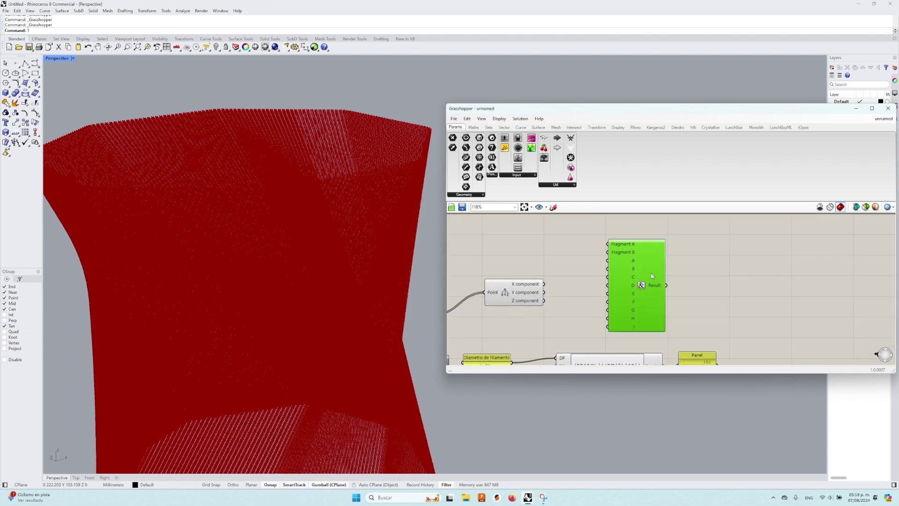
drag(651, 273, 648, 271)
click(584, 239)
Step: Add a panel containing G1 and connect it to Concatenate's Fragment A input, moving the component slightly away from the panel
scroll(584, 239, up, 2)
key(F4)
text(//)
key(Return)
double_click(682, 300)
text(G1)
click(714, 318)
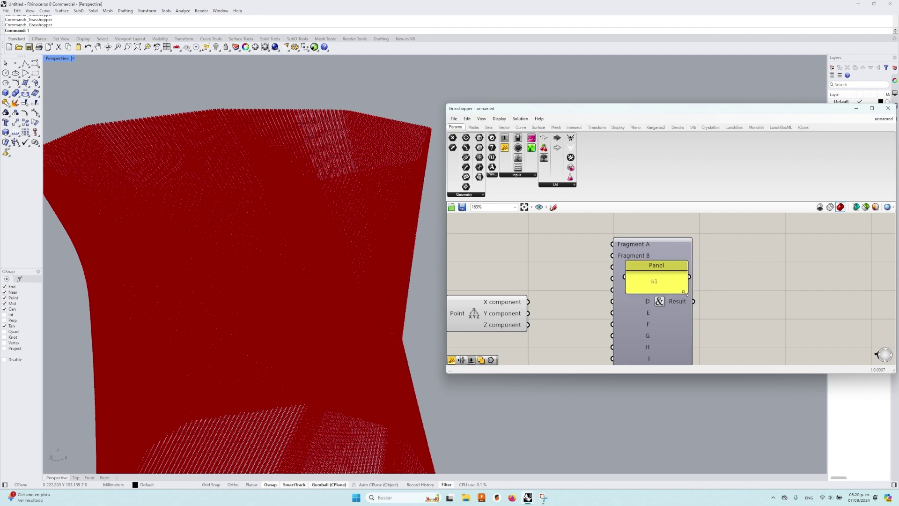
drag(644, 264, 555, 227)
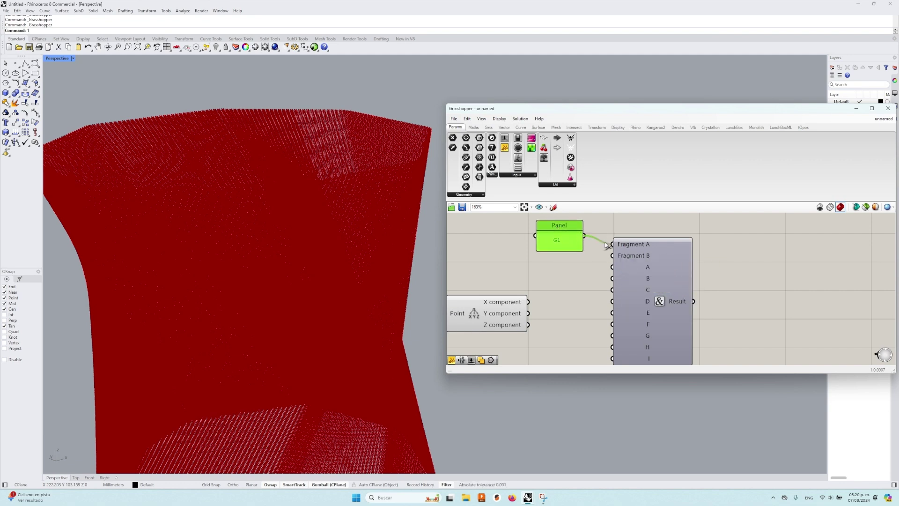
drag(603, 242, 612, 243)
drag(630, 248, 650, 264)
click(609, 276)
Step: Add a second panel containing F1200 beneath the G1 panel
right_drag(594, 278, 586, 279)
key(F4)
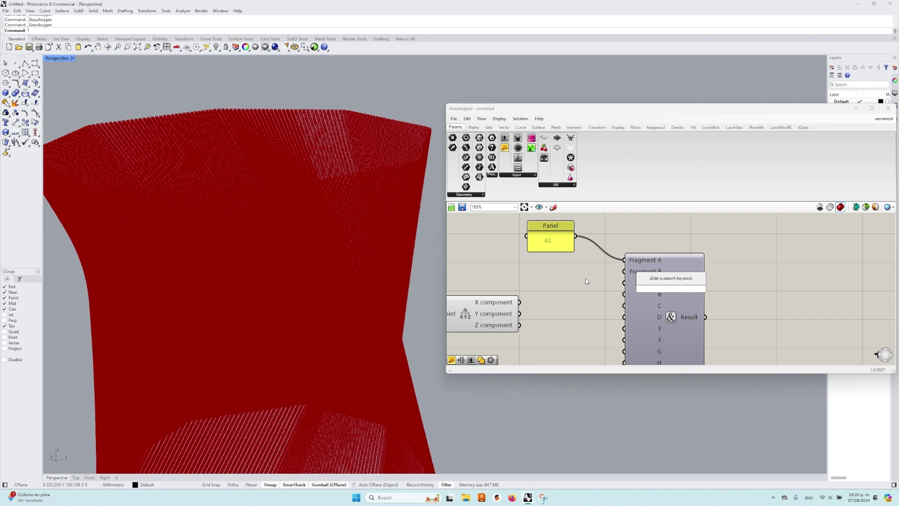
text(panel)
key(Return)
drag(648, 293, 538, 283)
double_click(544, 282)
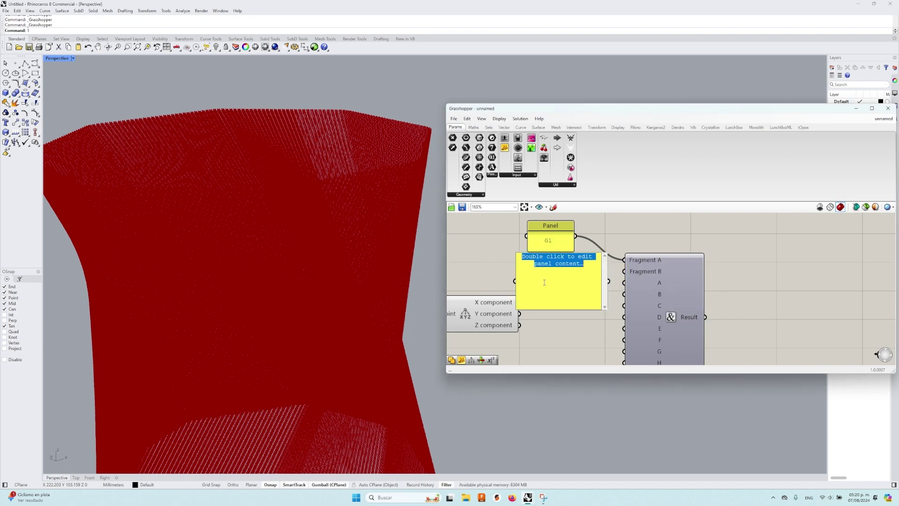
text(F1200)
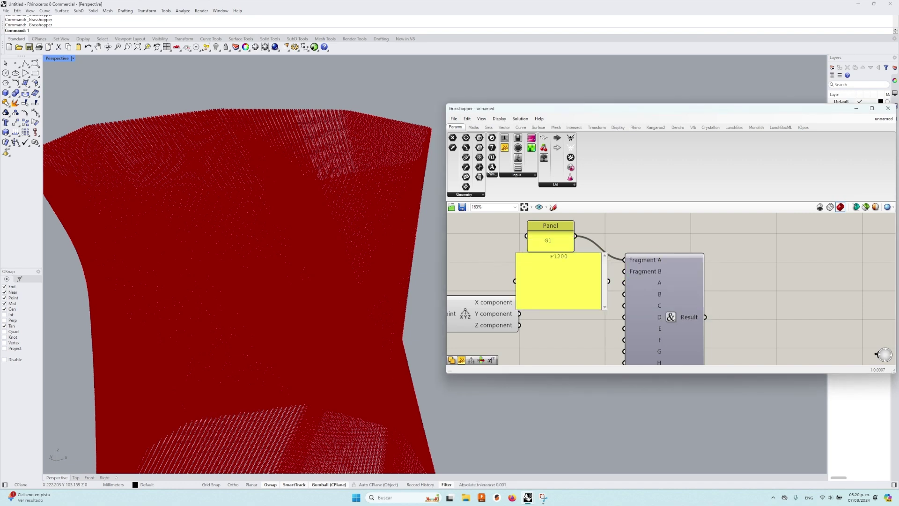
click(610, 312)
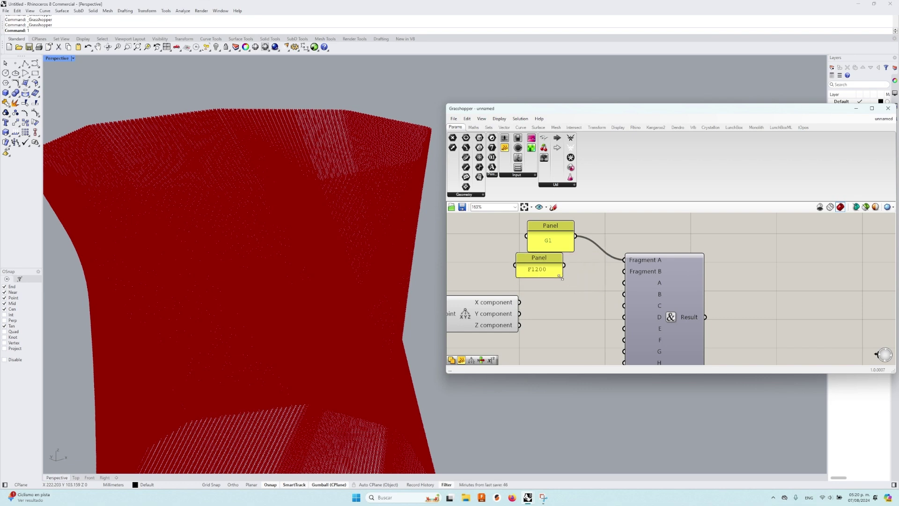
Step: Connect the F1200 panel to Concatenate's Fragment B input
drag(542, 259, 551, 259)
right_drag(598, 304, 596, 293)
right_click(544, 302)
click(530, 235)
right_drag(552, 249, 553, 255)
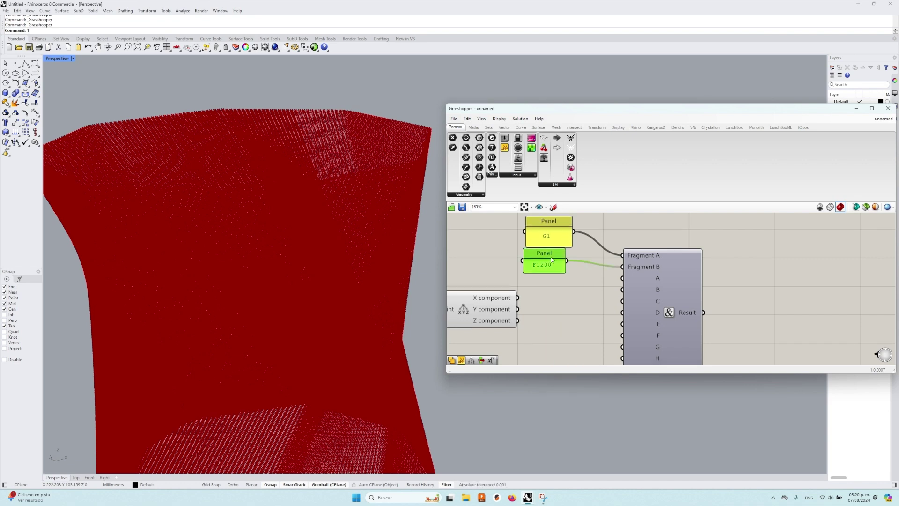
Step: Add a panel containing X, connect it to Concatenate's input A and connect the X component output to input B
double_click(550, 257)
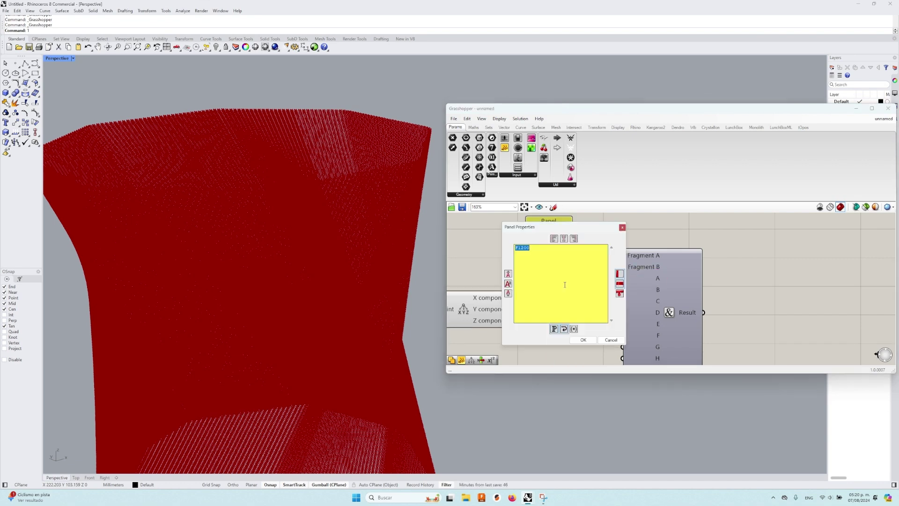
click(582, 340)
drag(555, 283, 513, 277)
click(530, 230)
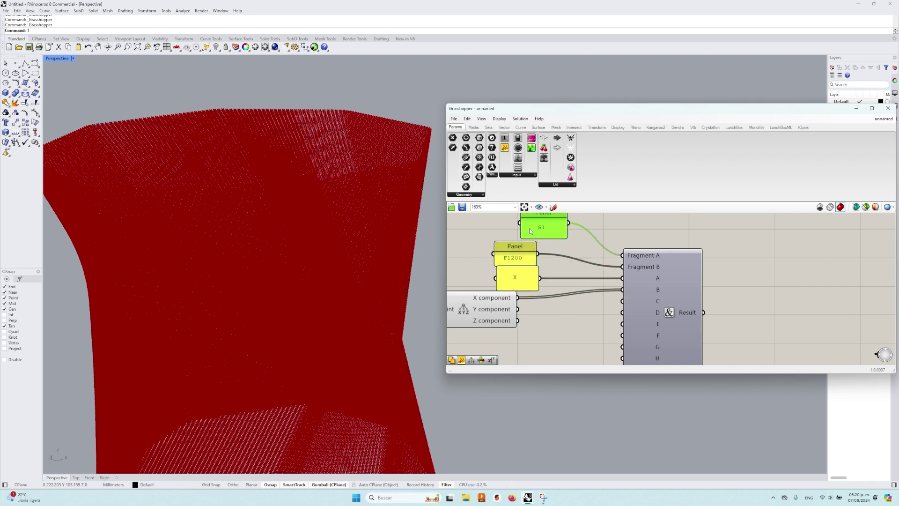
drag(530, 228, 519, 224)
right_drag(534, 241, 567, 247)
drag(554, 259, 552, 253)
Step: Rename Concatenate's Fragment A and Fragment B inputs to G1 and Velocidad
right_drag(680, 258, 675, 240)
right_click(677, 244)
text(G1)
key(Return)
right_click(671, 256)
text(Vel)
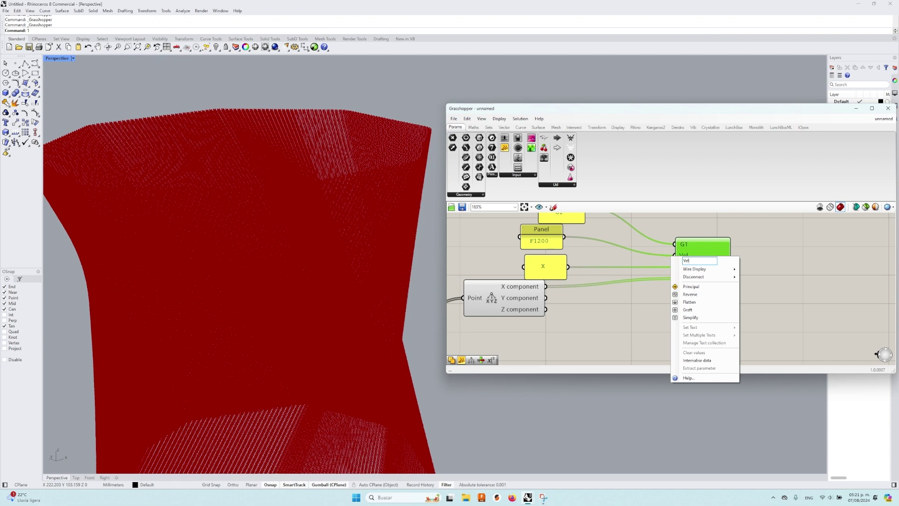
text(ocidad)
key(Return)
Step: Rename Concatenate's inputs A and B both to X
right_click(686, 270)
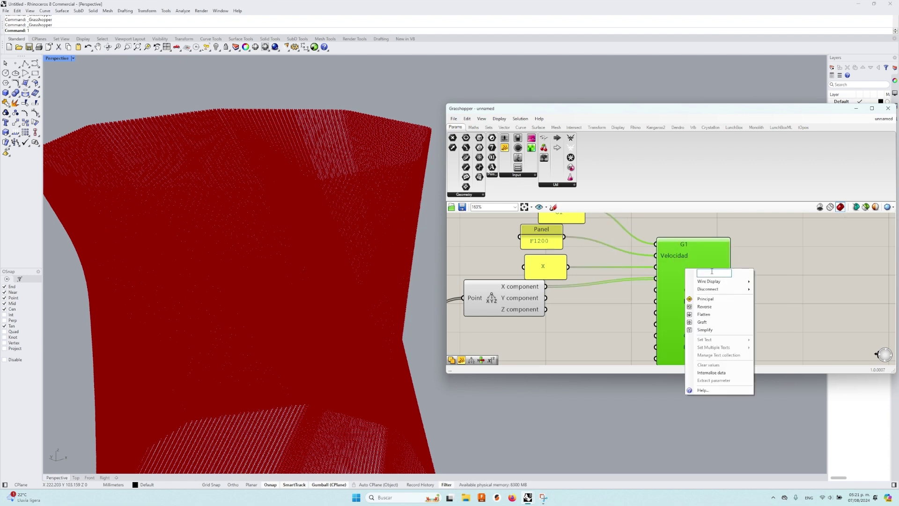
text(X)
key(Return)
scroll(716, 290, up, 2)
right_click(674, 272)
text(X)
key(Return)
Step: Rename Concatenate's inputs C and D both to Y
right_click(675, 291)
text(Y)
key(Return)
right_click(674, 304)
text(Y)
key(Return)
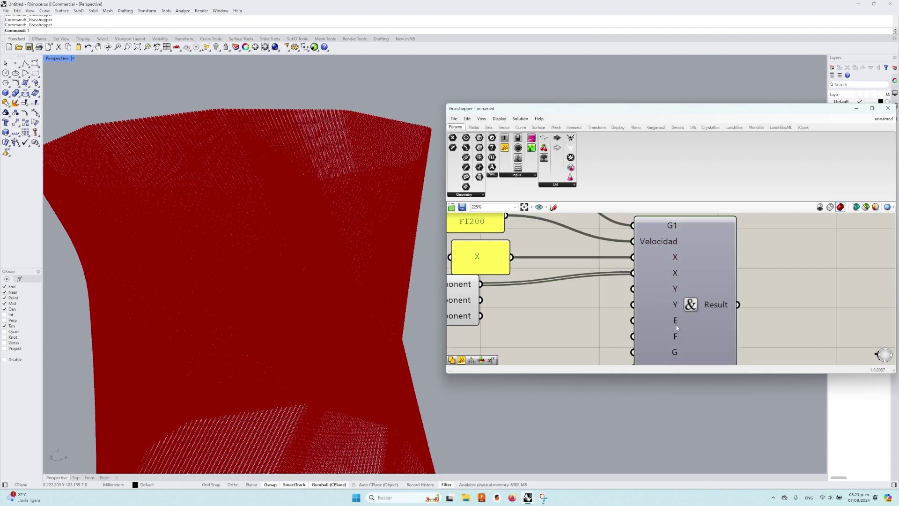
Step: Rename Concatenate's original inputs E and F both to Z
right_click(675, 321)
text(E)
double_click(701, 328)
text(Z)
key(Return)
right_click(677, 334)
double_click(697, 340)
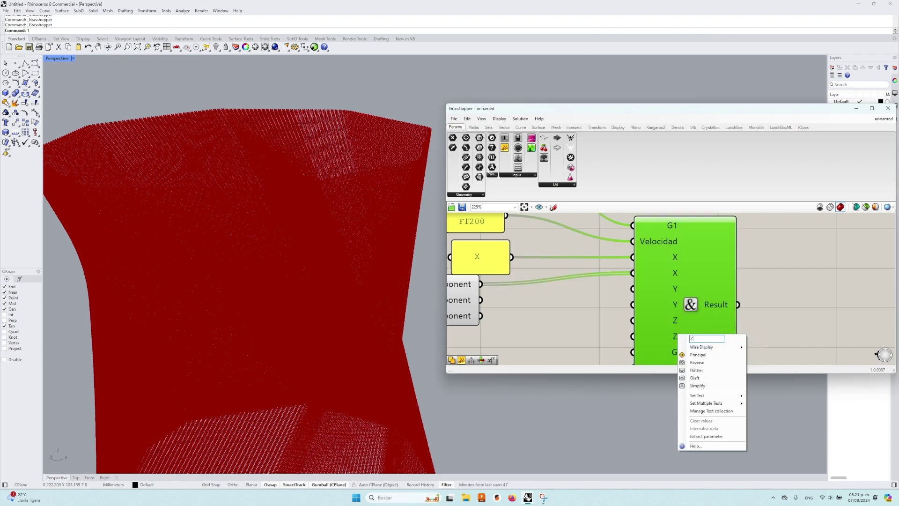
text(Z)
key(Return)
Step: Rename Concatenate's inputs G and H both to E and remove the surplus input I
right_drag(686, 352, 676, 301)
right_click(677, 302)
text(E)
key(Return)
right_click(674, 317)
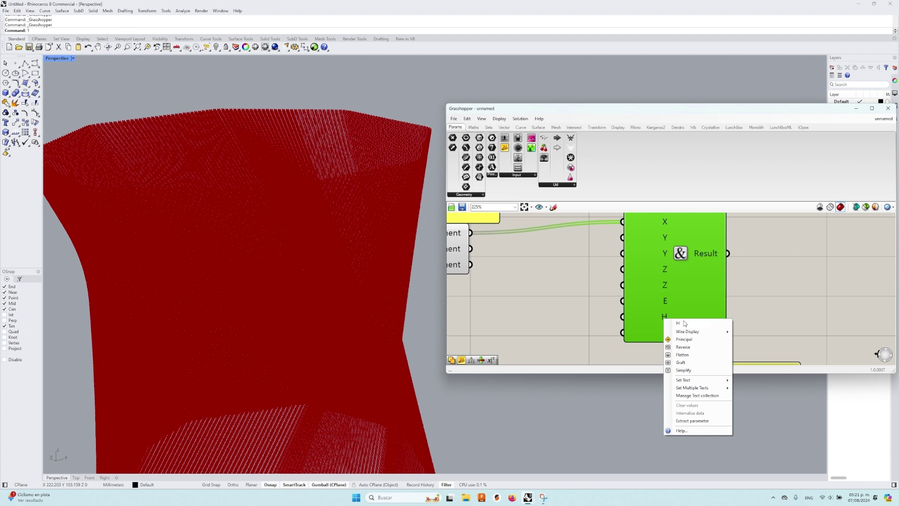
text(E)
key(Return)
Step: Duplicate the X panel as Y, connect it to the first Y input and connect the Y component output to the second
scroll(630, 281, down, 4)
click(553, 255)
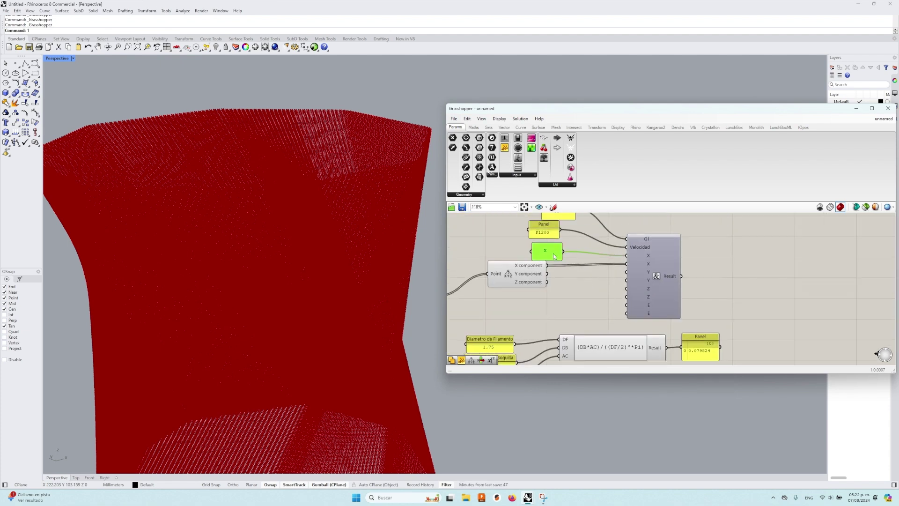
double_click(554, 256)
text(Y)
click(581, 344)
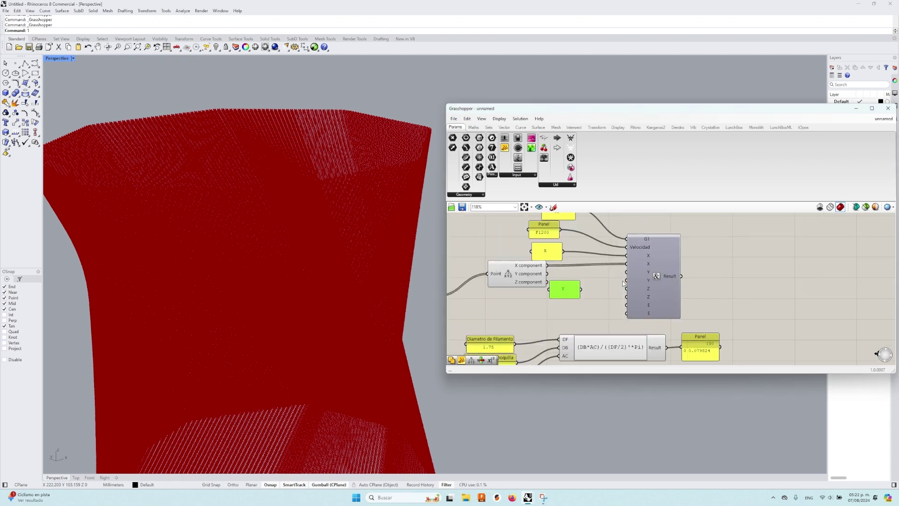
drag(571, 289, 578, 276)
drag(547, 273, 626, 280)
drag(516, 271, 493, 279)
Step: Add a panel containing Z, connect it to the first Z input and connect the Z component output to the second
click(566, 280)
double_click(556, 253)
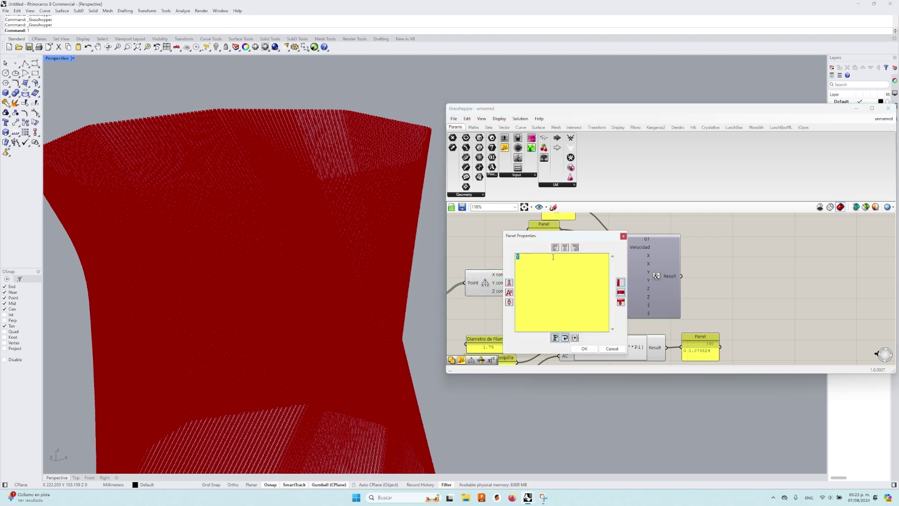
click(584, 348)
drag(620, 291, 626, 288)
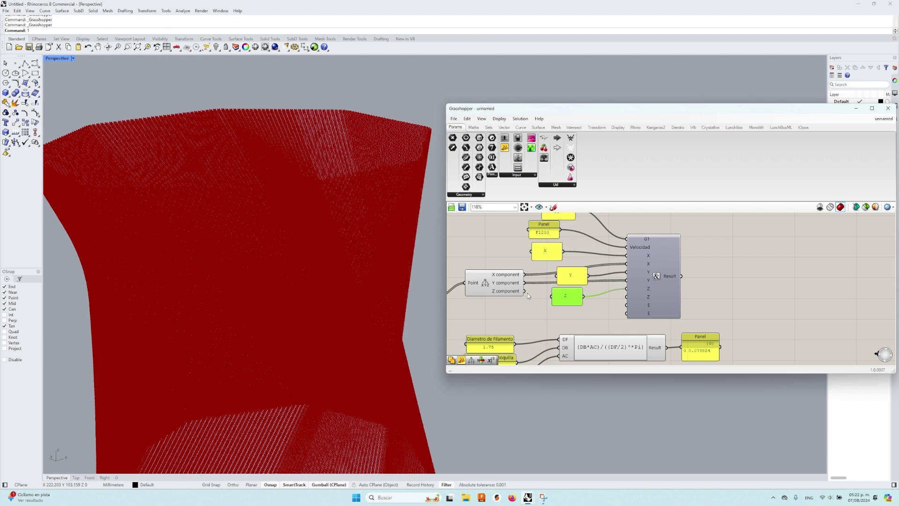
Step: Add a panel containing E, connect it to the first E input and connect the extrusion result panel to the second
scroll(698, 312, down, 2)
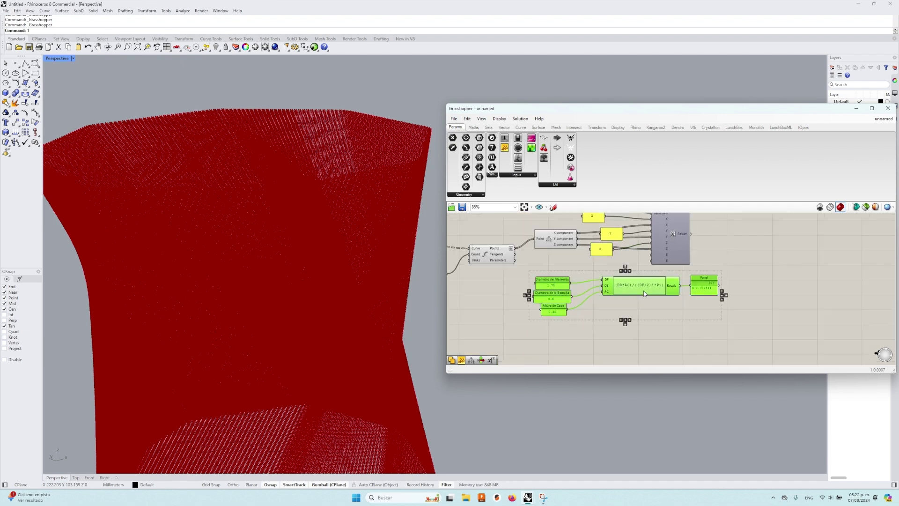
scroll(602, 249, up, 3)
double_click(598, 262)
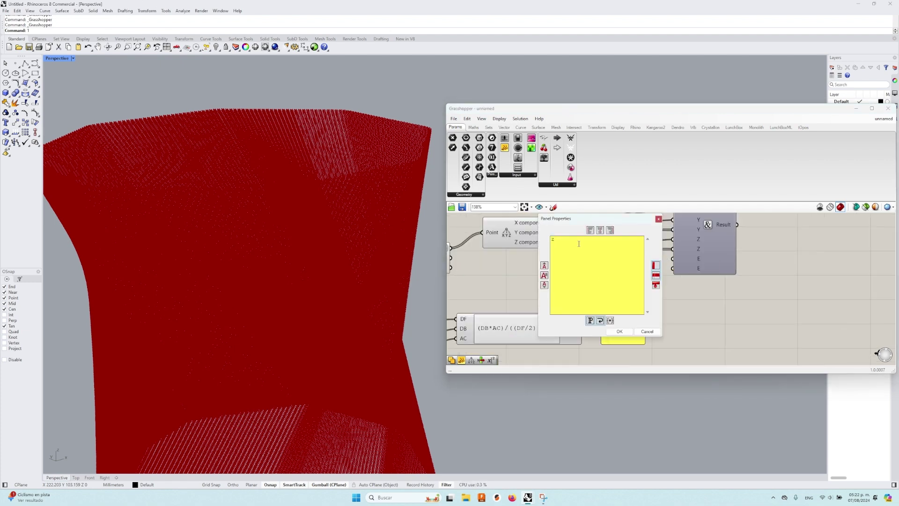
click(626, 329)
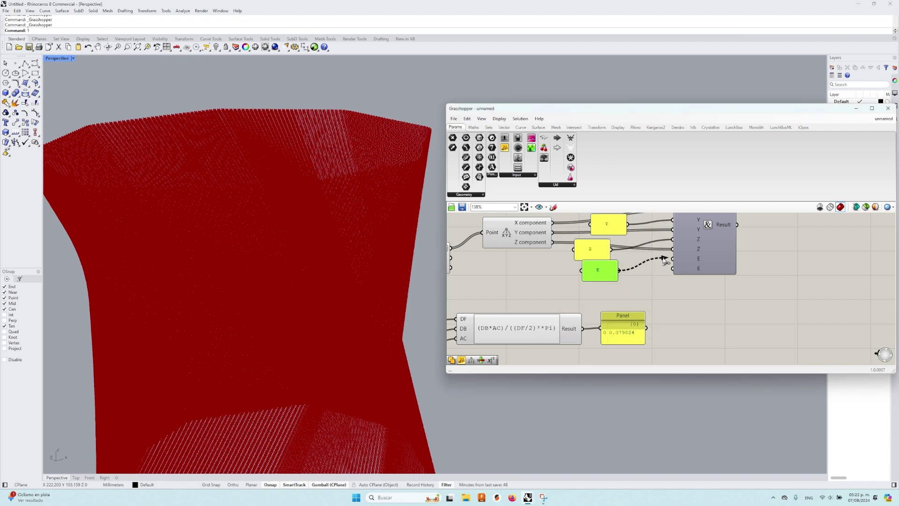
drag(663, 258, 673, 259)
scroll(623, 290, down, 4)
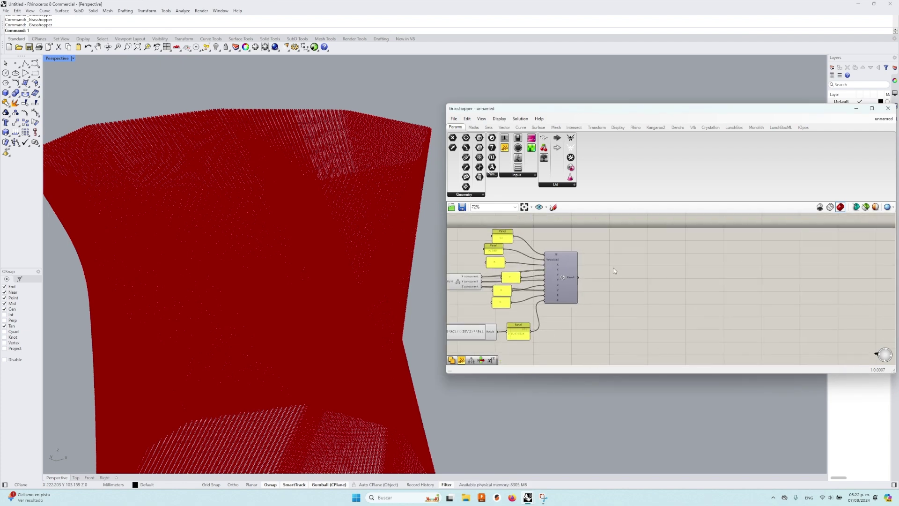
Step: Add a panel beside Concatenate, connect the Result output to it and enlarge the panel to show more G-code lines
scroll(613, 270, up, 1)
key(F4)
text(//)
key(Return)
drag(648, 289, 572, 279)
drag(682, 286, 704, 294)
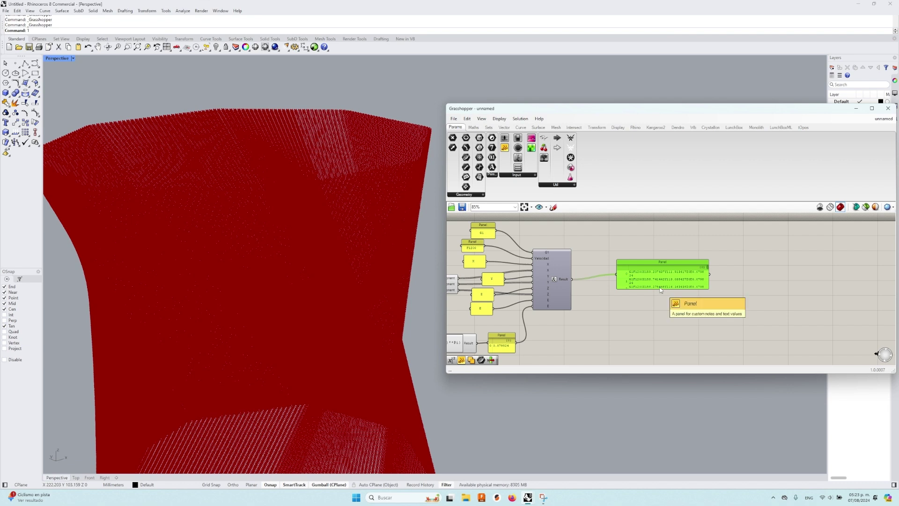
drag(662, 290, 672, 325)
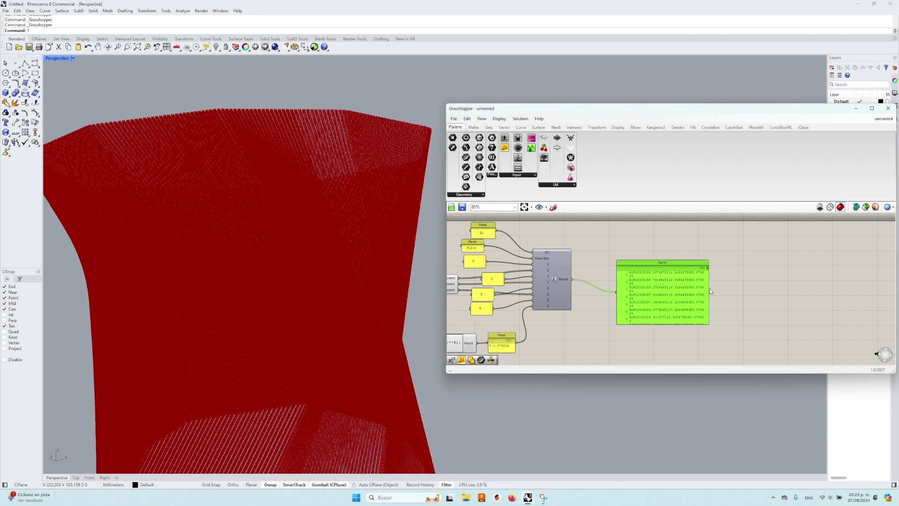
drag(709, 286, 725, 286)
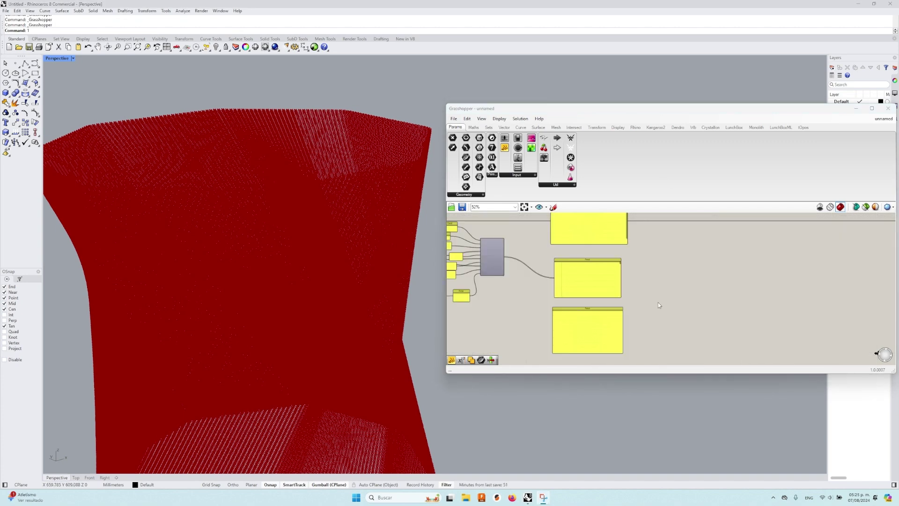
Step: Examine the start G-code panel and the end G-code panel placed above and below the coordinate panel
scroll(658, 302, up, 5)
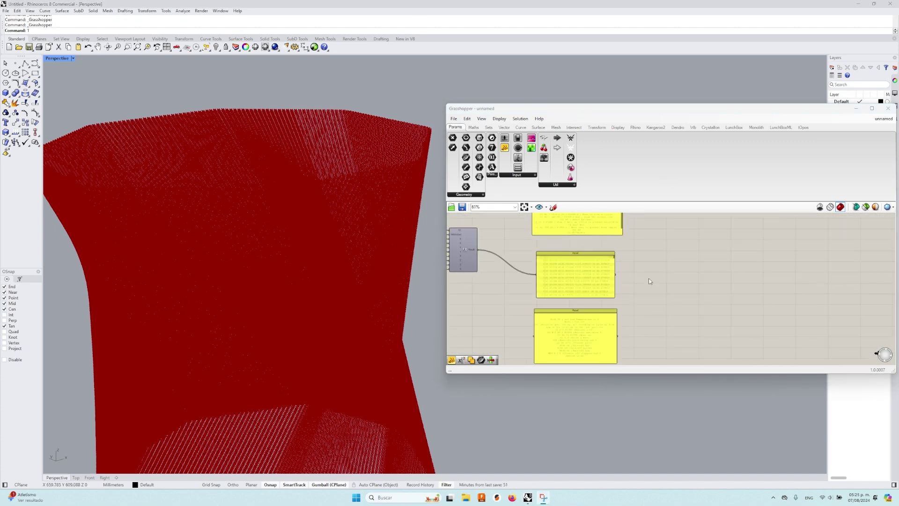
right_drag(733, 277, 761, 263)
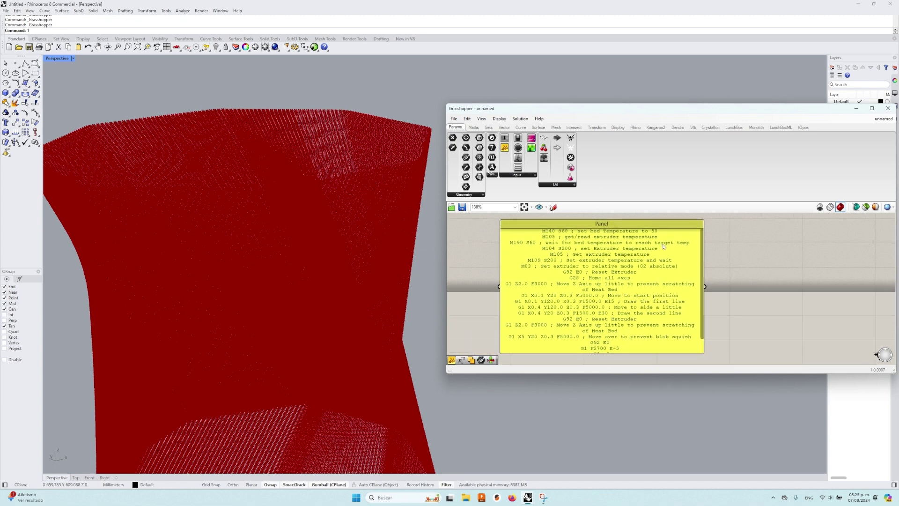
right_drag(778, 301, 778, 291)
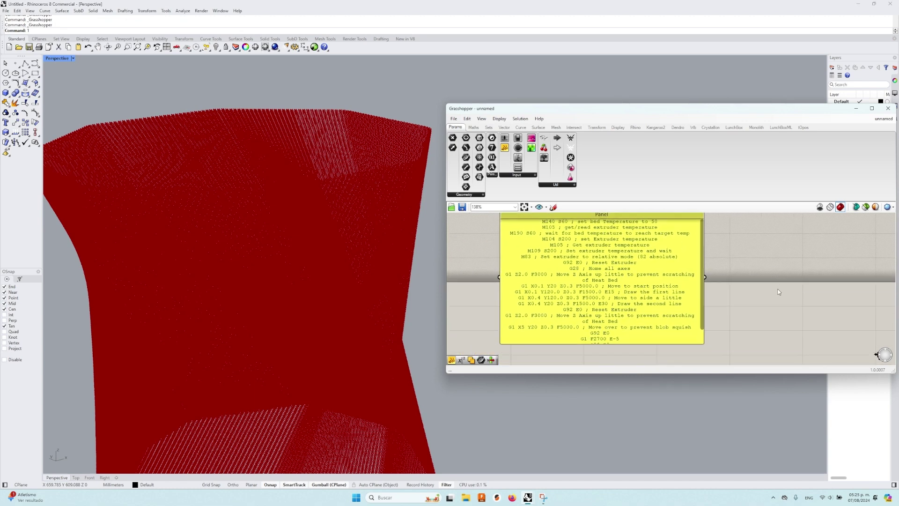
right_drag(737, 362, 733, 225)
scroll(727, 311, down, 4)
scroll(698, 271, up, 2)
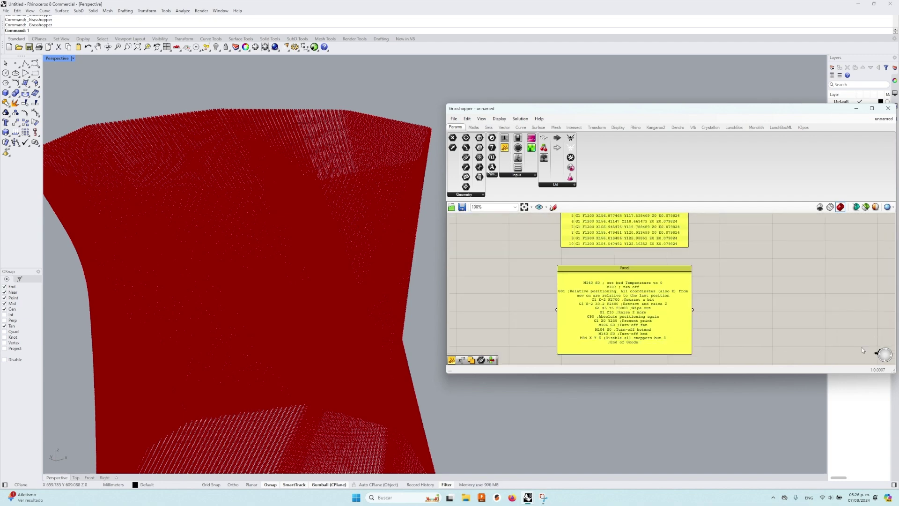
Step: Add a Merge component beside the three G-code panels and give it a third data input
scroll(861, 347, down, 3)
right_drag(845, 255, 632, 275)
scroll(597, 318, up, 2)
scroll(594, 318, down, 2)
double_click(671, 287)
text(merge)
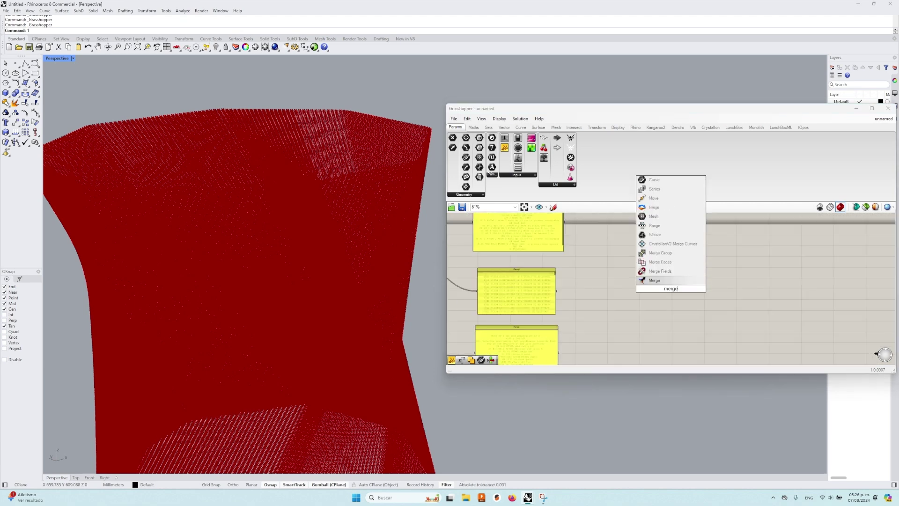
key(Return)
scroll(664, 298, up, 4)
scroll(673, 281, up, 6)
click(674, 299)
scroll(654, 299, down, 10)
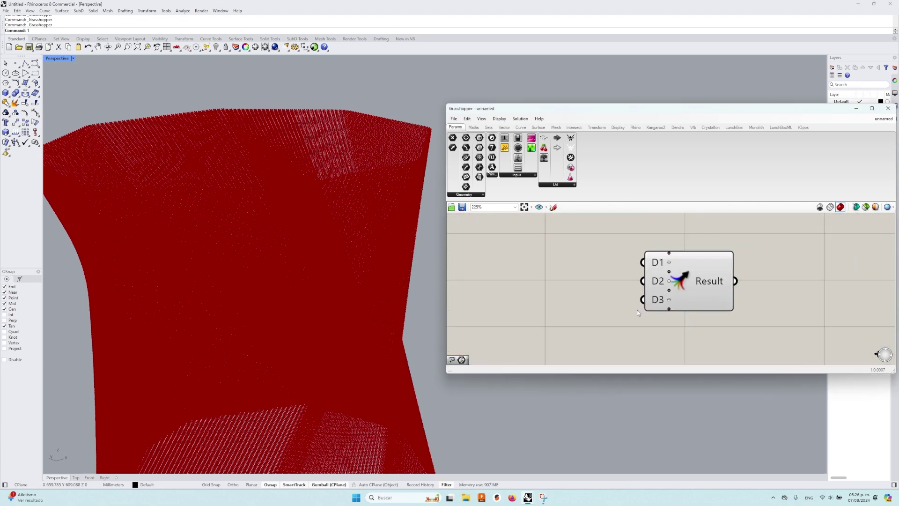
Step: Connect the start G-code panel to Merge D1, the coordinate G-code panel to D2 and the end G-code panel to D3
scroll(633, 297, up, 4)
drag(658, 292, 521, 235)
right_drag(602, 338, 650, 299)
drag(575, 311, 555, 303)
right_drag(658, 319, 655, 262)
drag(676, 255, 556, 347)
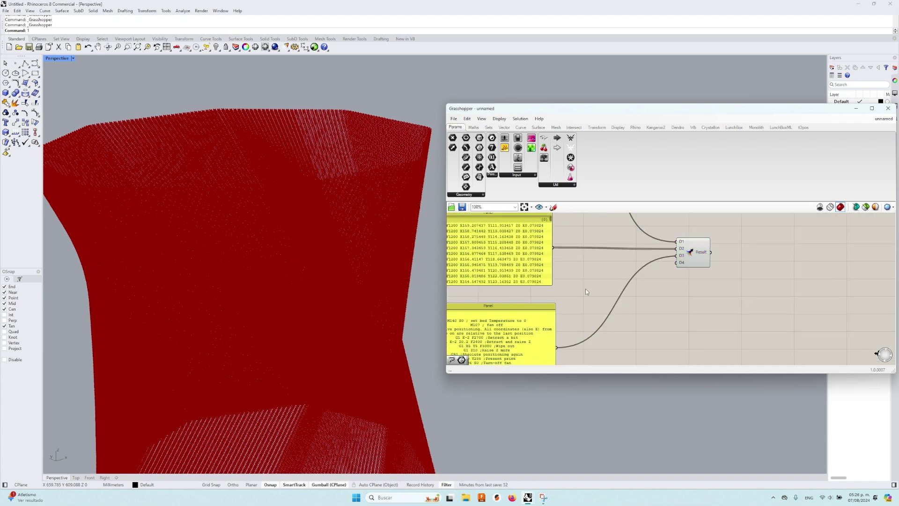
Step: Remove the unused D4 input from the Merge component
scroll(586, 291, up, 7)
click(584, 293)
scroll(585, 295, down, 4)
Step: Add a panel beside Merge, connect the Result output to it and enlarge the panel to show the combined G-code
right_drag(721, 295, 699, 304)
double_click(690, 304)
text(")
key(Return)
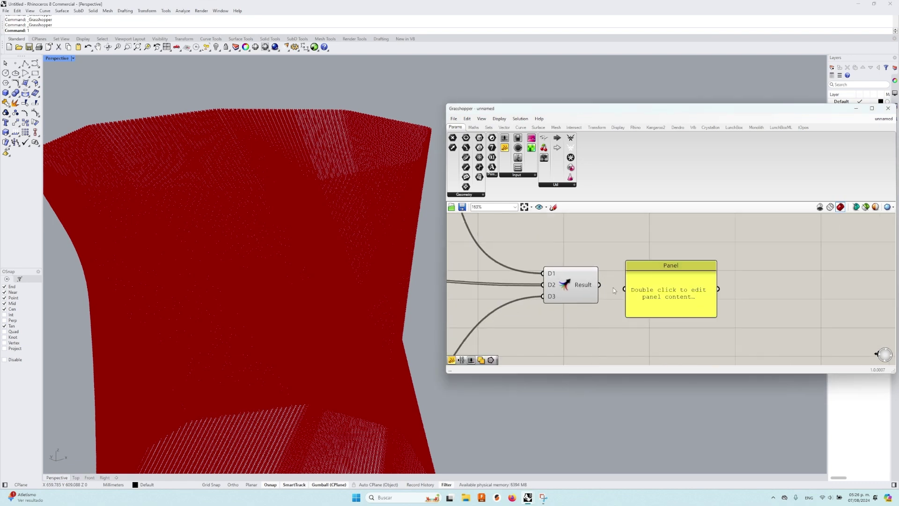
drag(604, 285, 603, 284)
scroll(609, 231, down, 4)
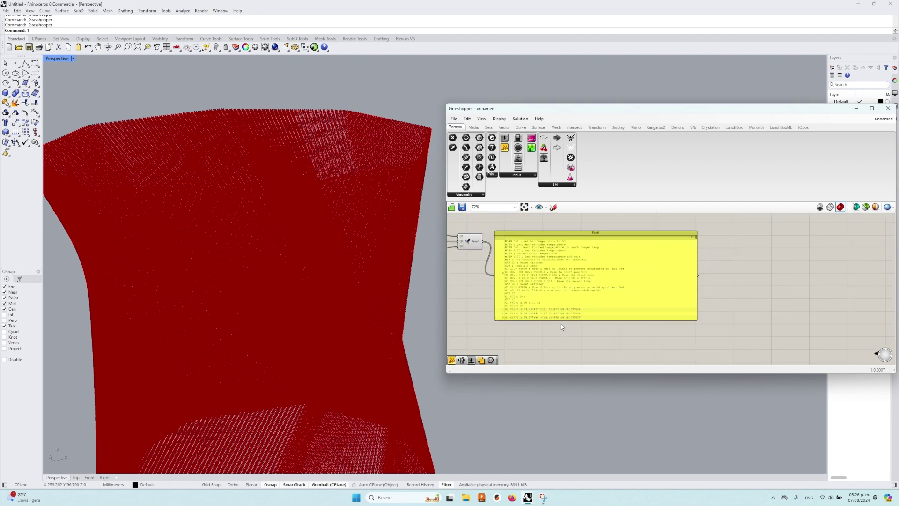
Step: Copy only the data of the merged G-code panel and paste it into a new Notepad document
scroll(548, 289, up, 2)
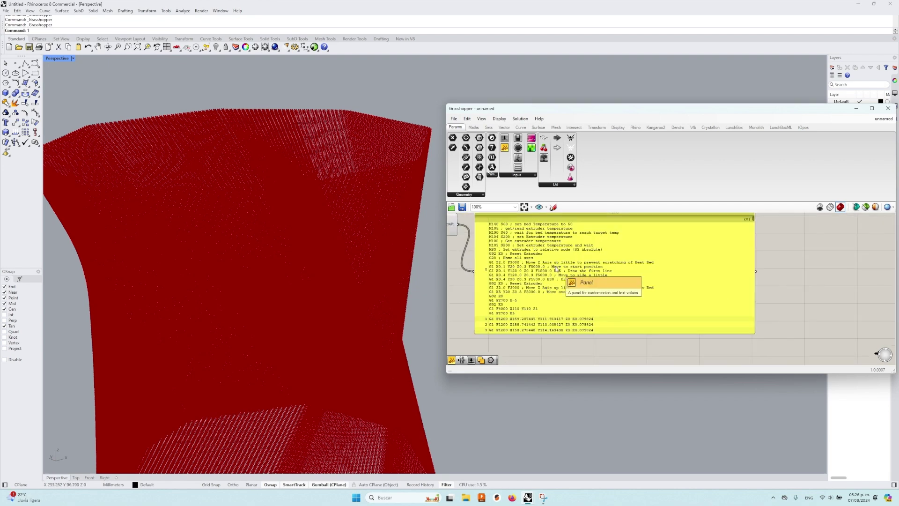
right_click(667, 262)
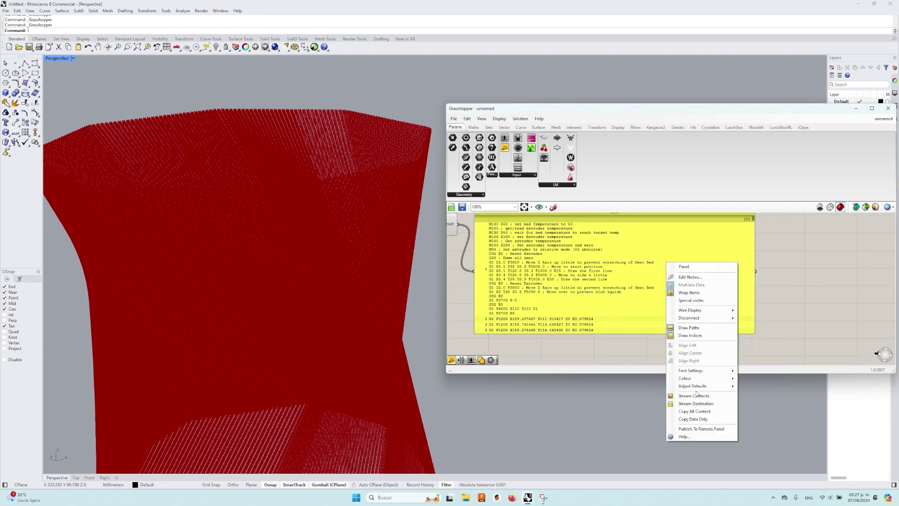
click(700, 418)
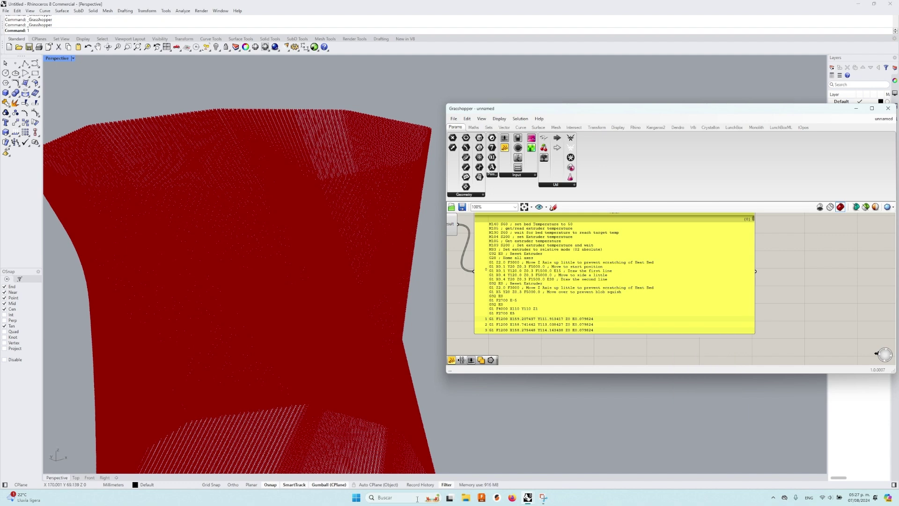
click(417, 498)
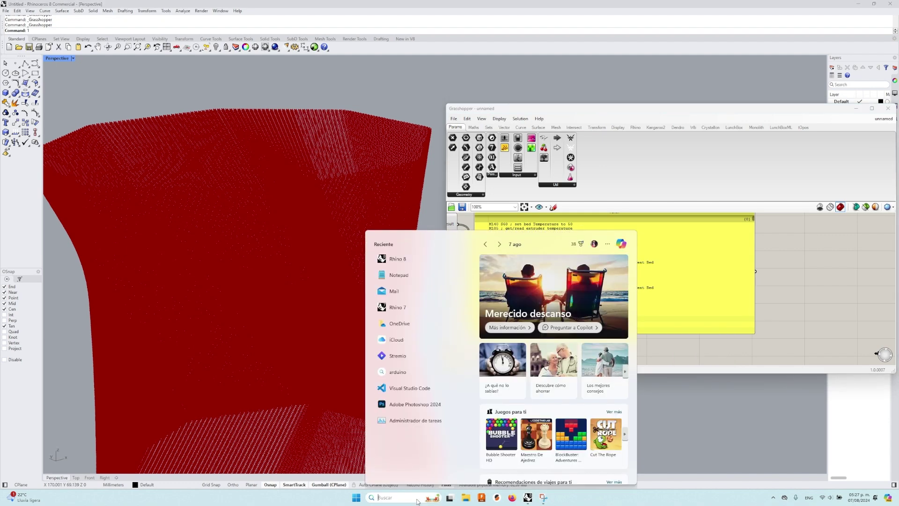
click(417, 278)
click(509, 104)
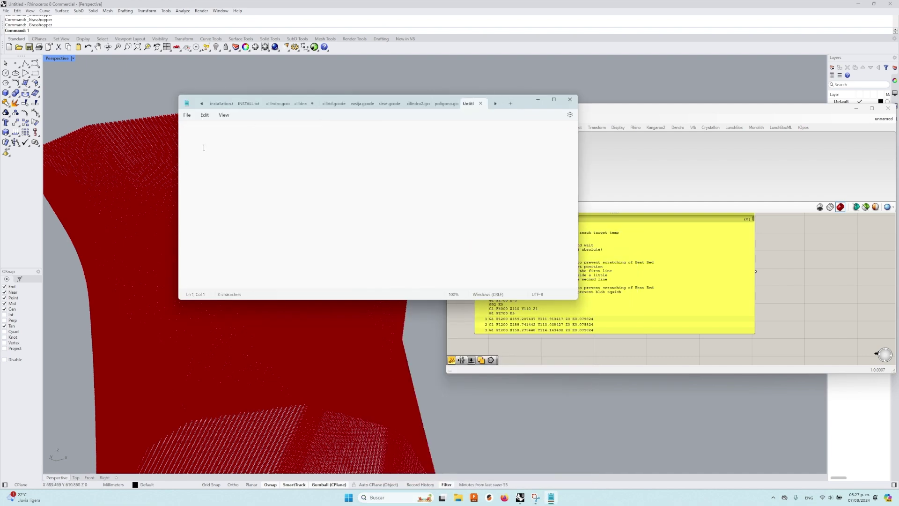
key(ctrl+v)
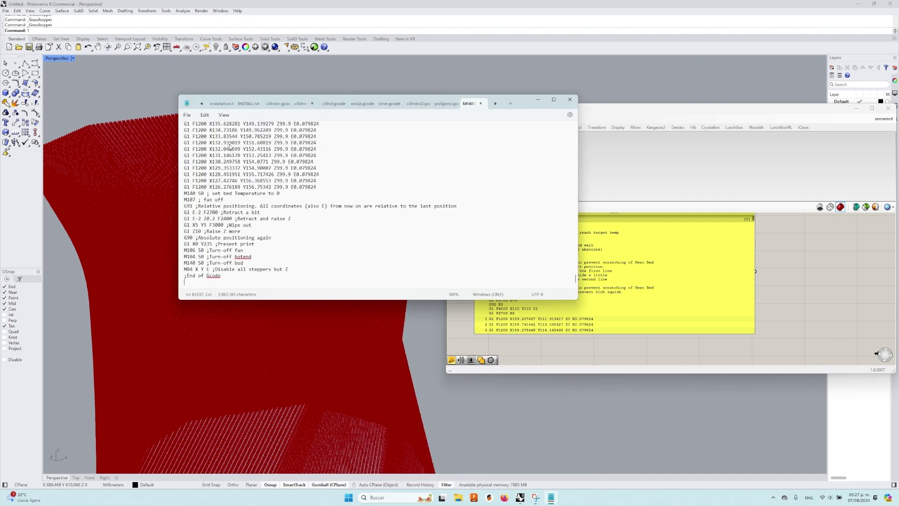
Step: Save the Notepad document to the Escritorio folder as Poligono1.gcode
click(187, 115)
click(206, 178)
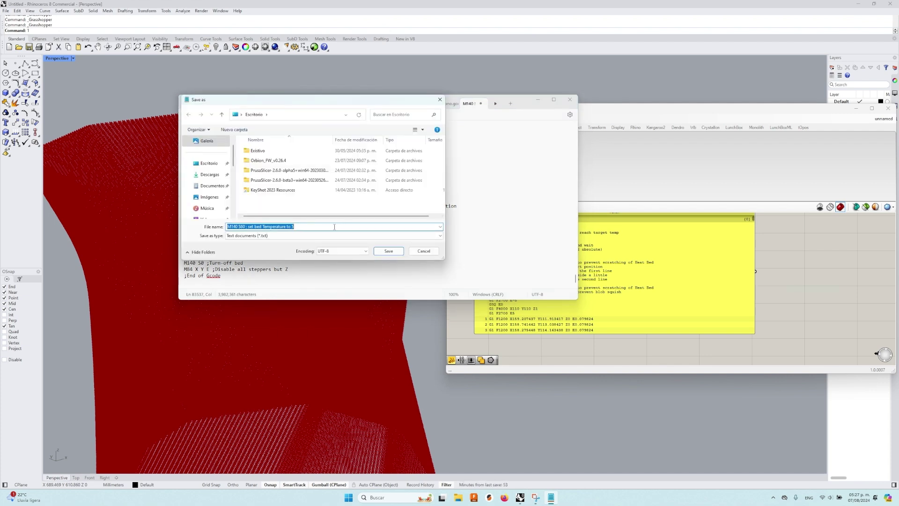
text(Poligono1.gcode)
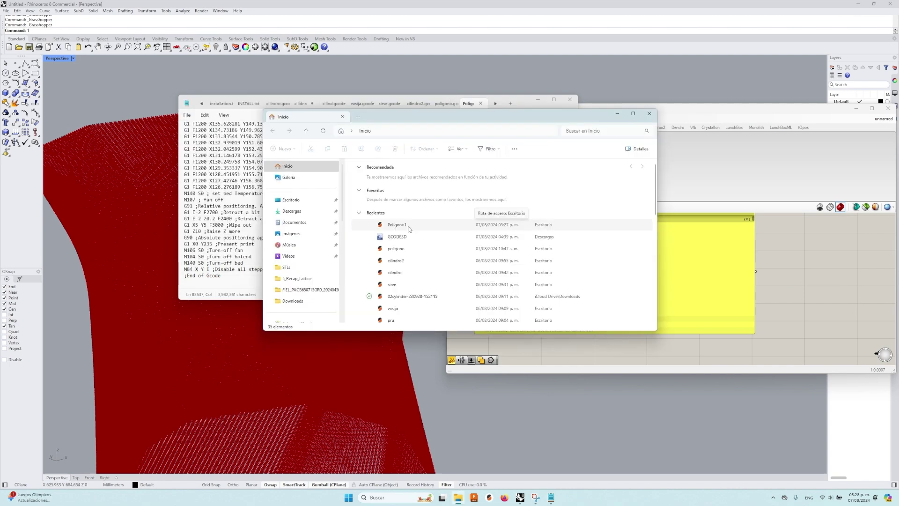
Step: Open the Poligono1 file in PrusaSlicer G-code Viewer, maximize the window and inspect the twisted vase toolpath
double_click(409, 229)
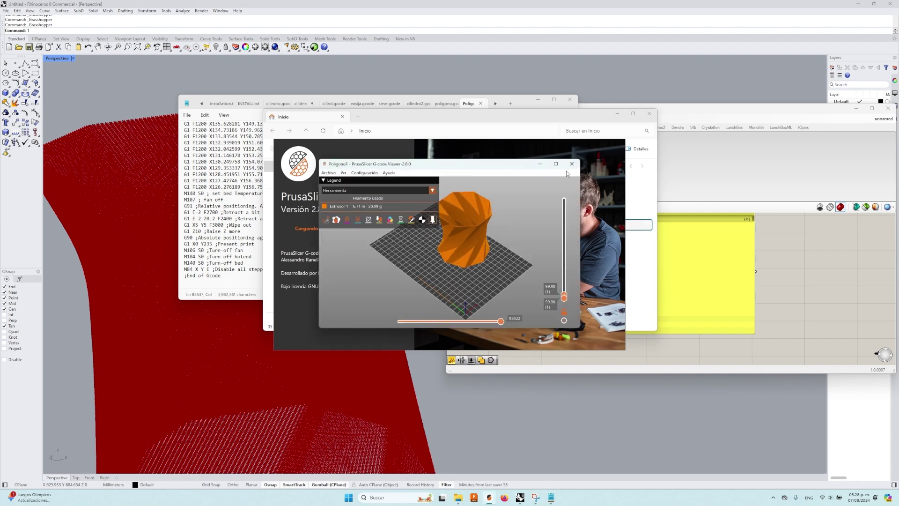
click(556, 164)
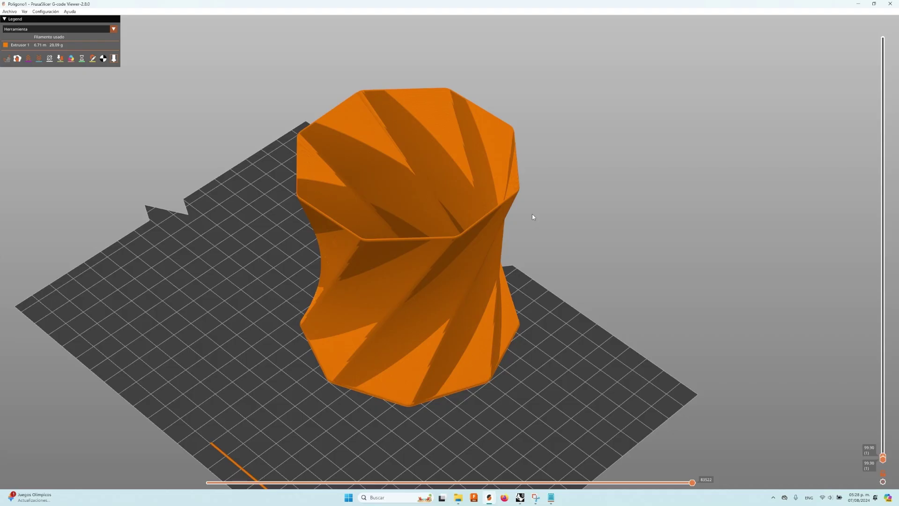
drag(532, 213, 514, 203)
drag(692, 482, 751, 451)
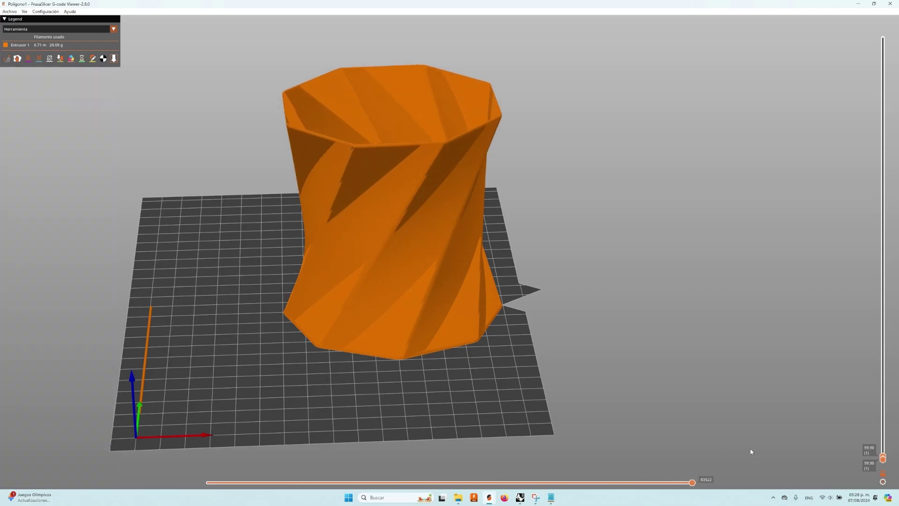